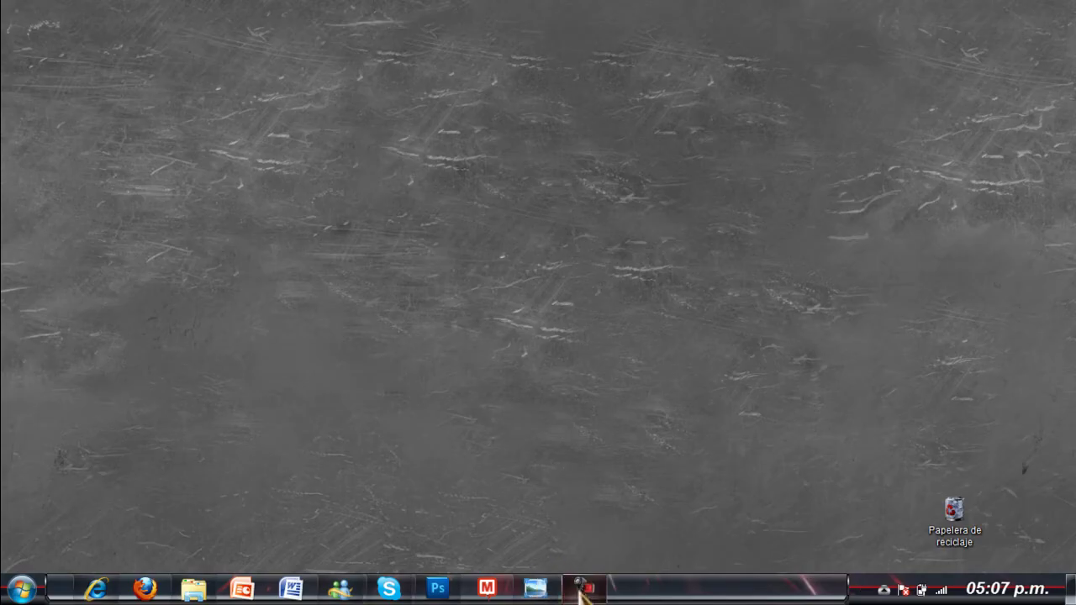
- Preview the finished TSA logo in Windows Photo Viewer, then minimize the viewer
{"action": "left_click", "coordinate": [580, 594]}
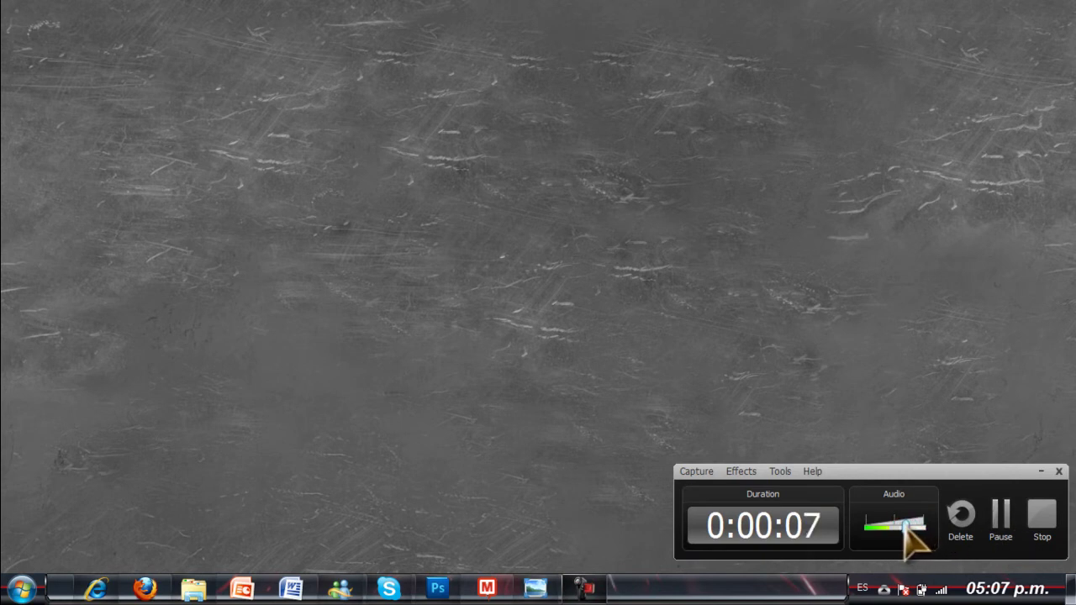
{"action": "left_click", "coordinate": [1059, 472]}
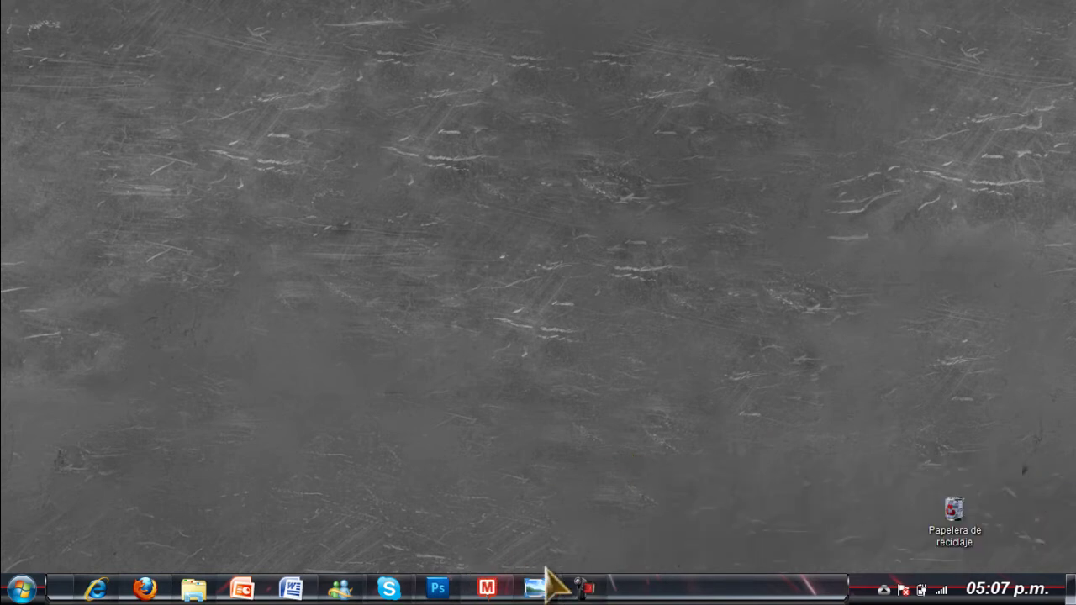
{"action": "left_click", "coordinate": [536, 592]}
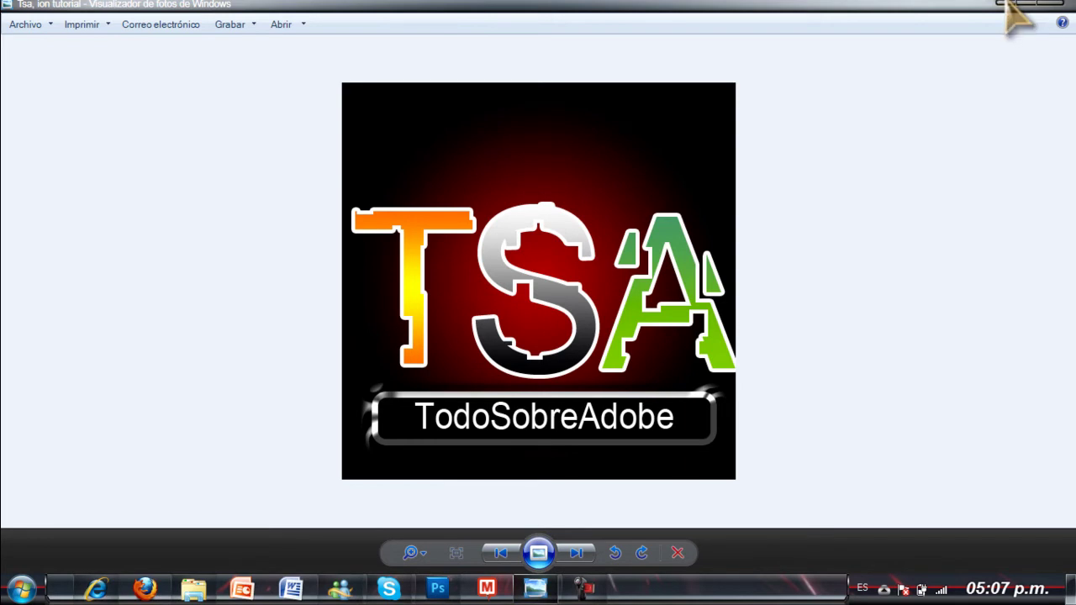
{"action": "left_click", "coordinate": [1009, 4]}
- Create a new 800 × 800 px document at 300 pixels/inch from Archivo > Nuevo
{"action": "left_click", "coordinate": [432, 591]}
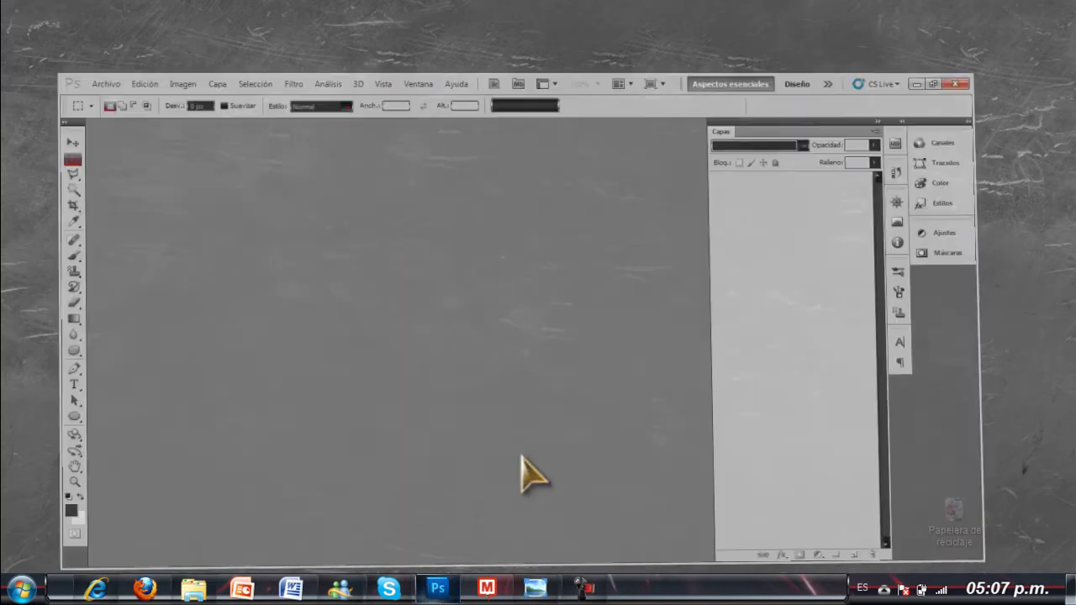
{"action": "left_click", "coordinate": [51, 10]}
{"action": "left_click", "coordinate": [67, 25]}
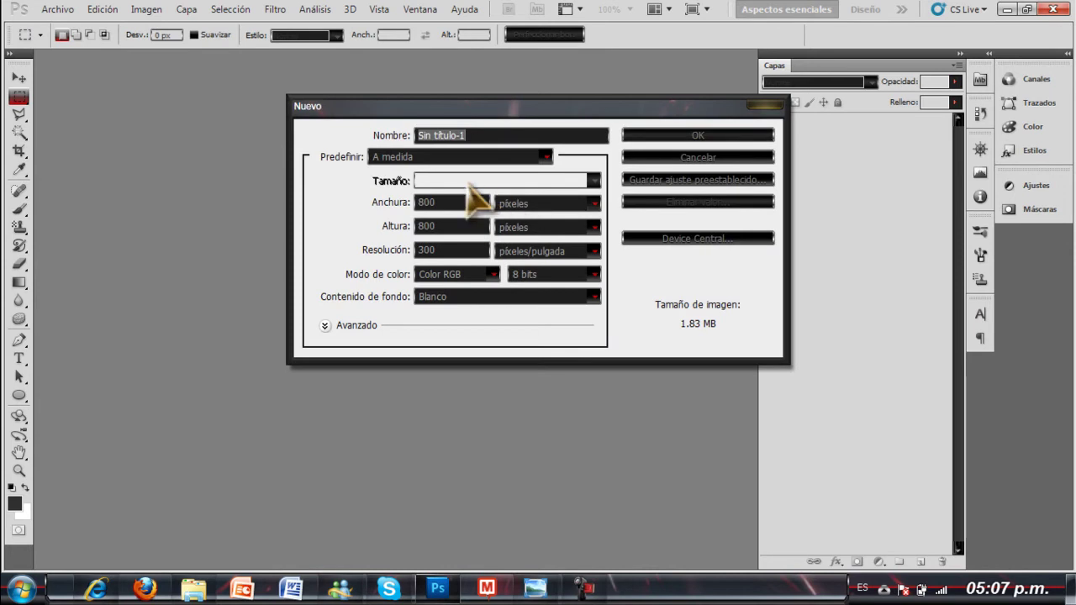
{"action": "left_click", "coordinate": [720, 137]}
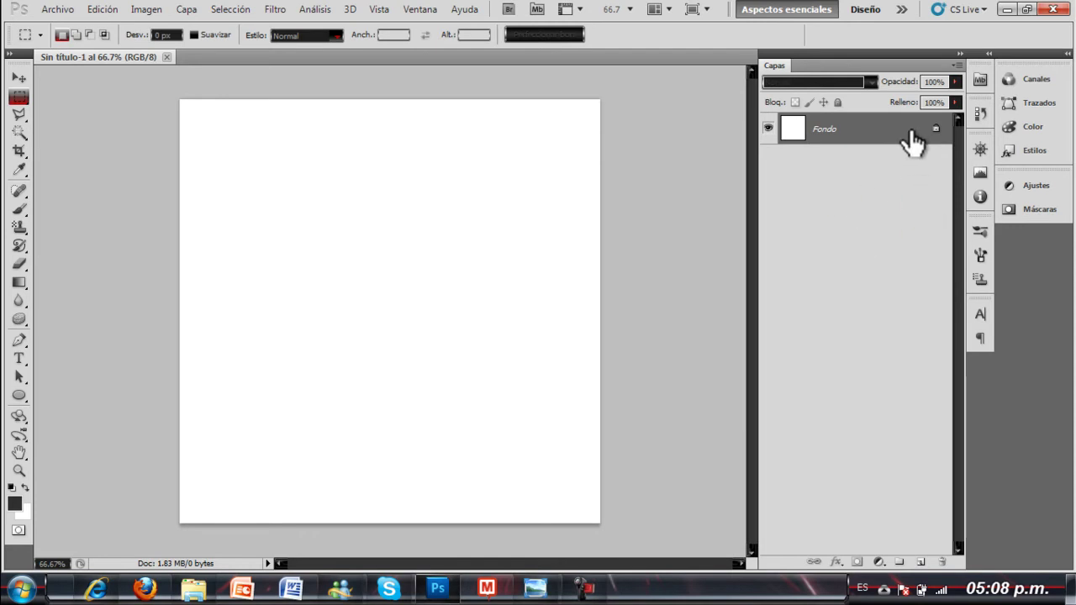
- Convert the Fondo background to Capa 0 and open its Estilo de capa dialog
{"action": "double_click", "coordinate": [912, 143]}
{"action": "left_click", "coordinate": [651, 183]}
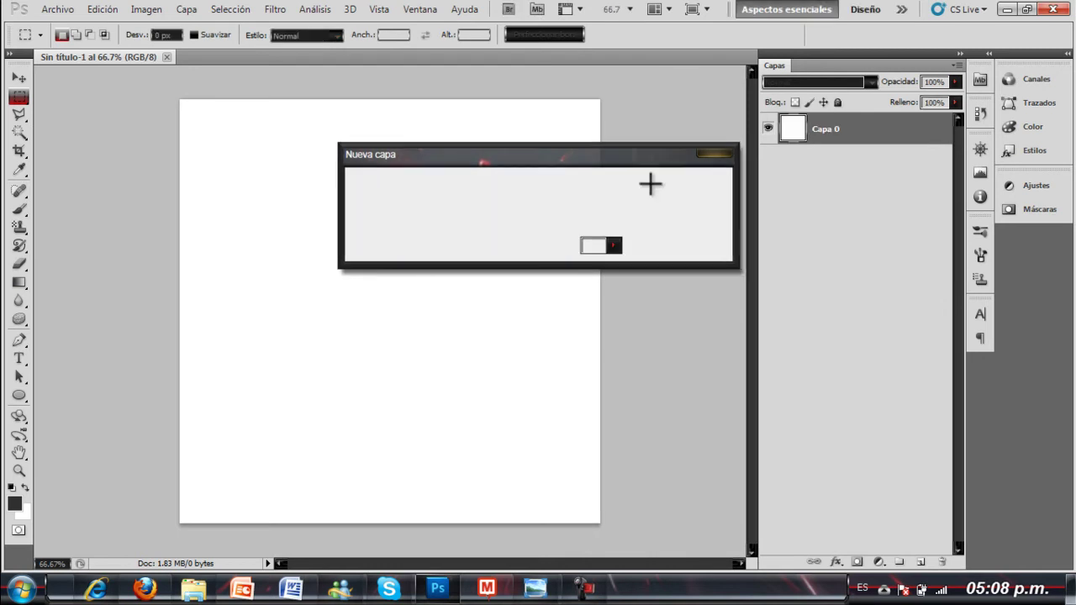
{"action": "double_click", "coordinate": [903, 148]}
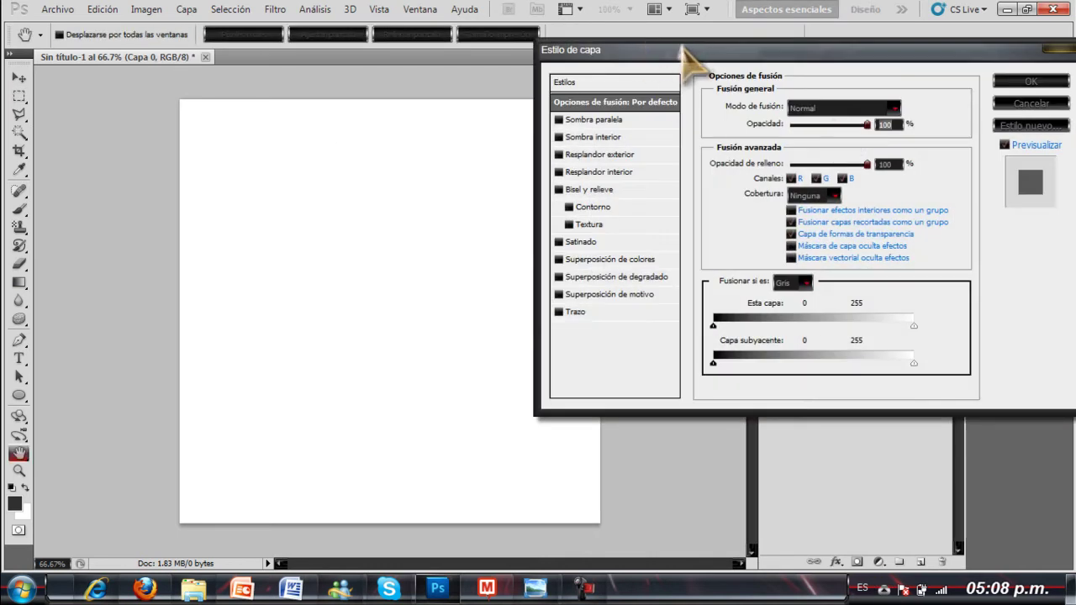
{"action": "left_click_drag", "start_coordinate": [685, 59], "coordinate": [674, 59]}
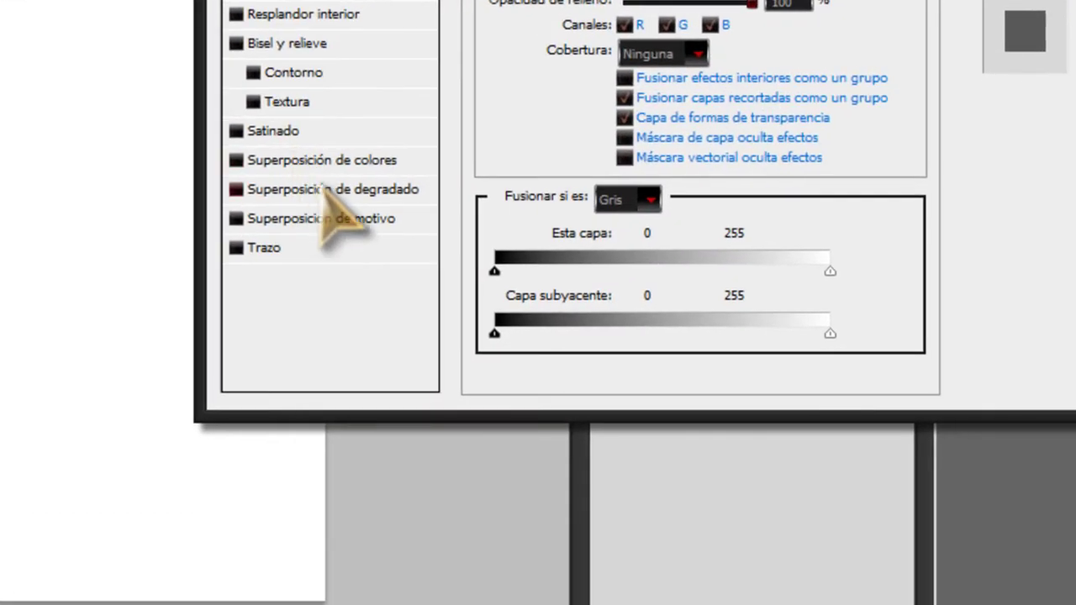
- Enable a radial gradient overlay and set its start colour to yellow ffff33
{"action": "left_click", "coordinate": [323, 190]}
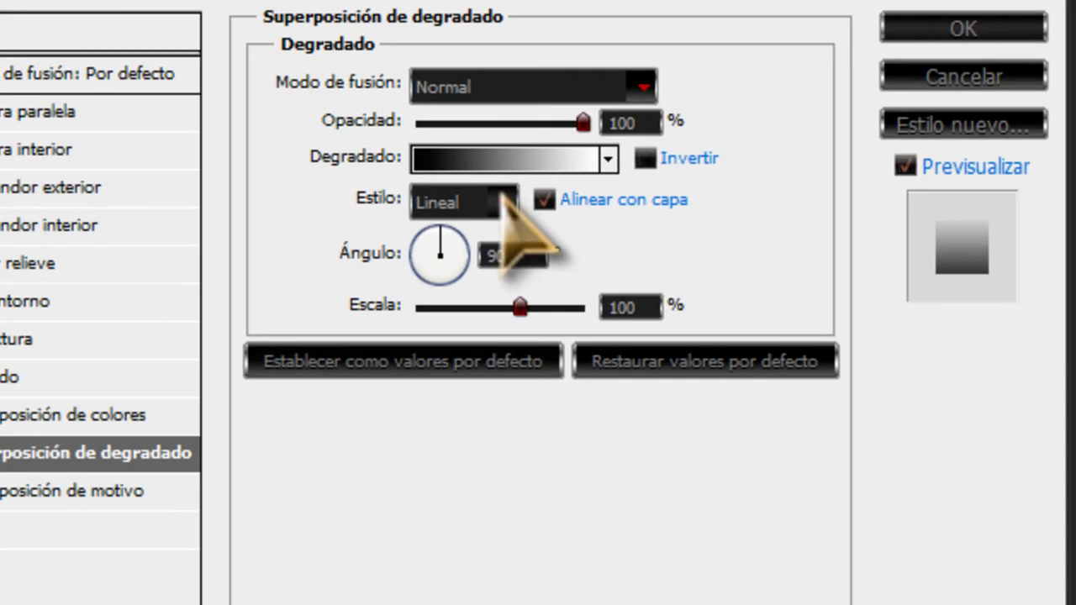
{"action": "left_click", "coordinate": [502, 198]}
{"action": "left_click", "coordinate": [488, 262]}
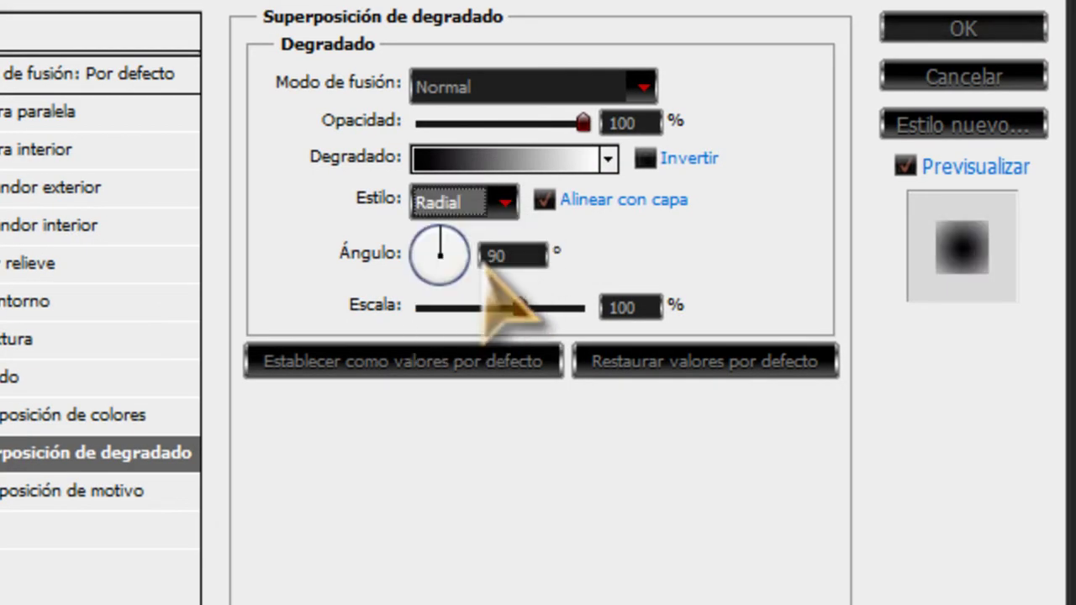
{"action": "left_click", "coordinate": [523, 158]}
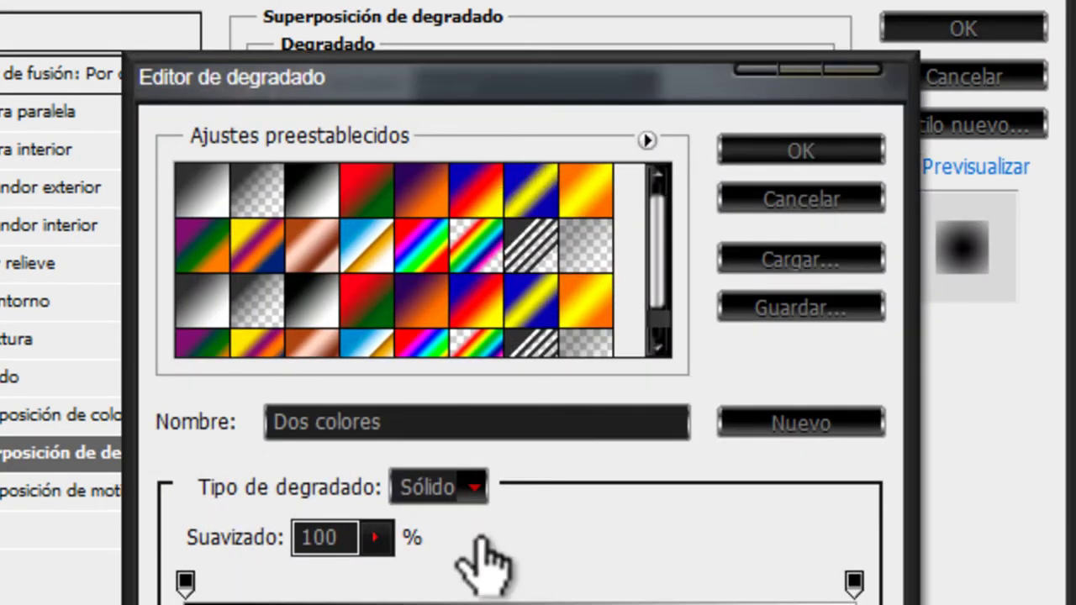
{"action": "double_click", "coordinate": [854, 581]}
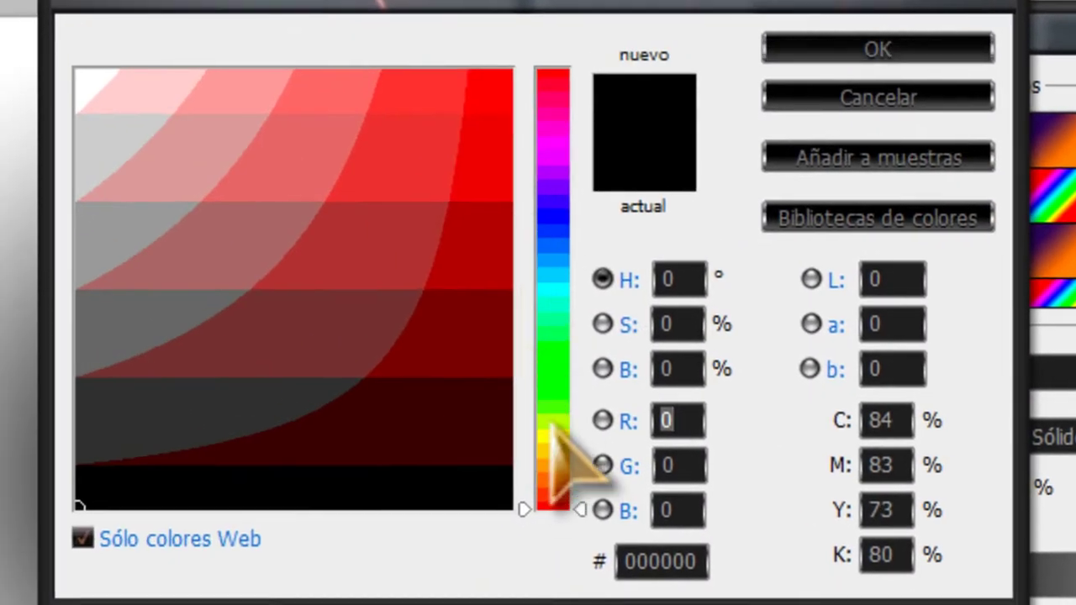
{"action": "left_click_drag", "start_coordinate": [548, 434], "coordinate": [539, 370]}
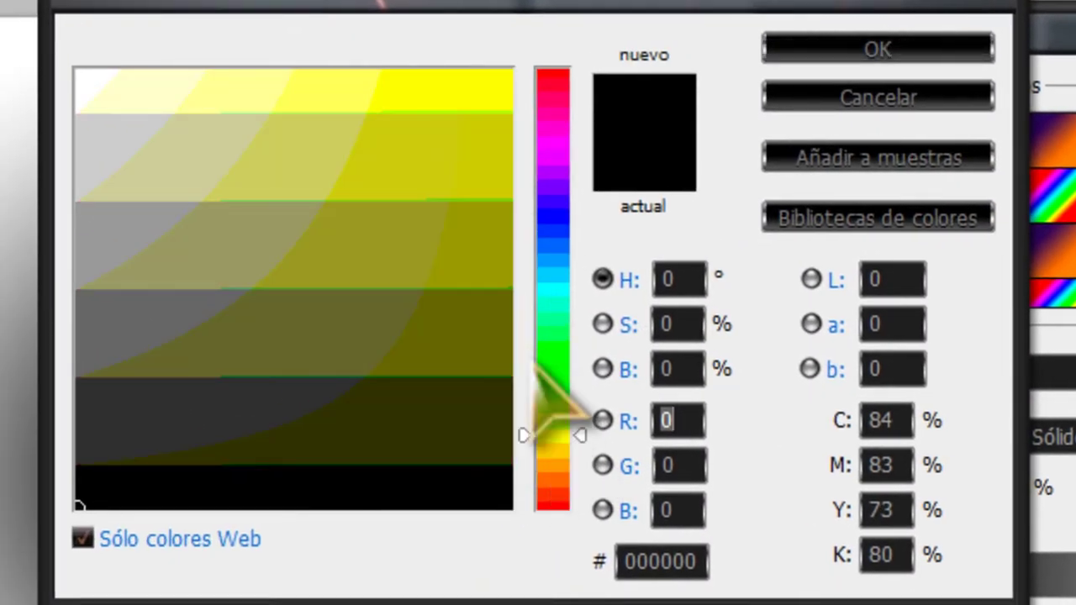
{"action": "left_click", "coordinate": [493, 122]}
{"action": "left_click", "coordinate": [492, 92]}
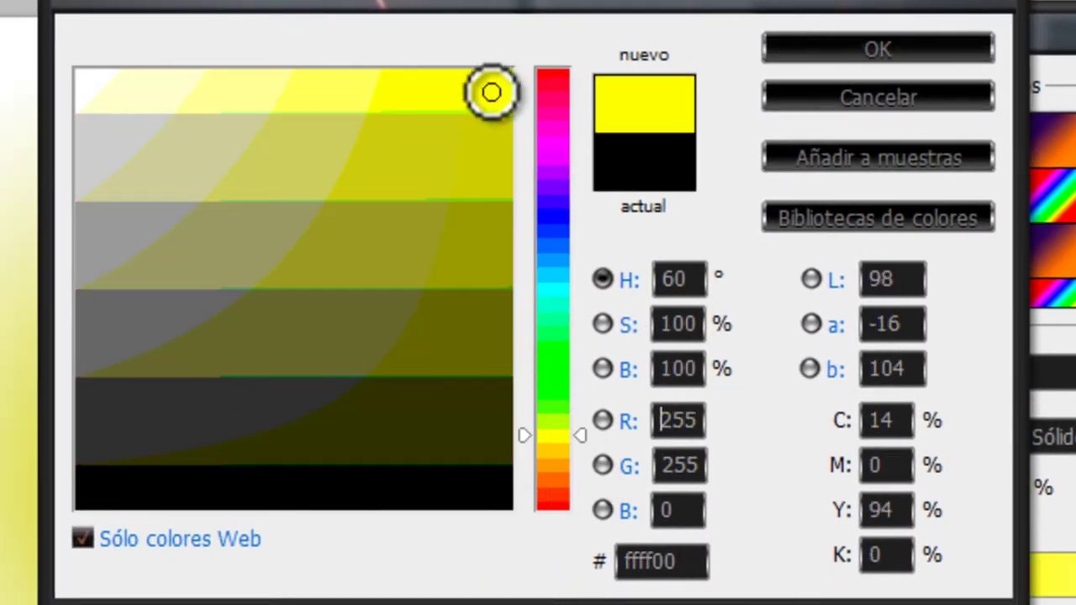
{"action": "left_click", "coordinate": [483, 133]}
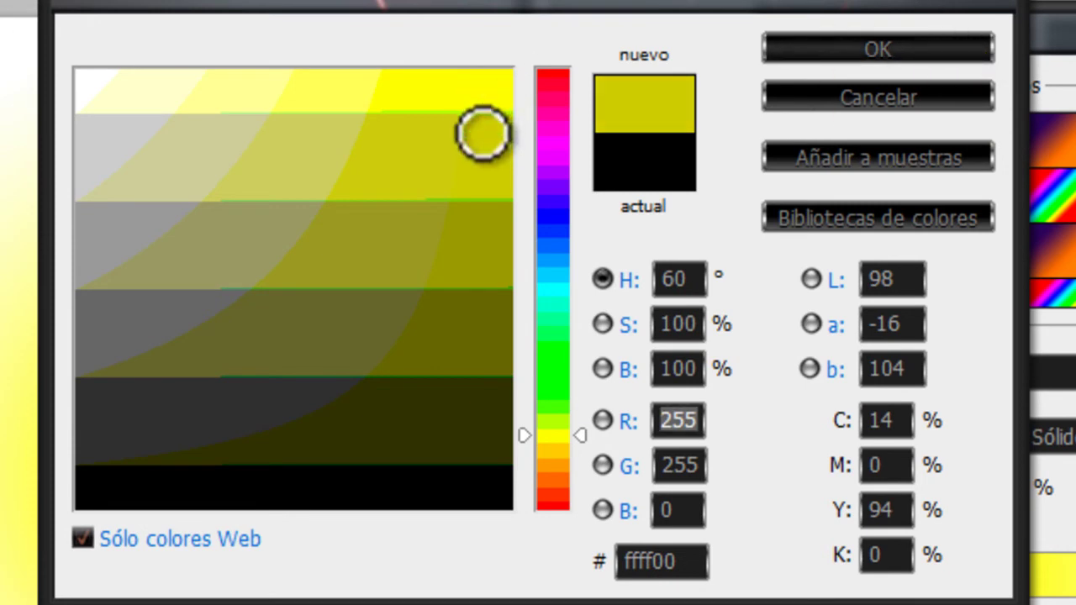
{"action": "left_click", "coordinate": [463, 96]}
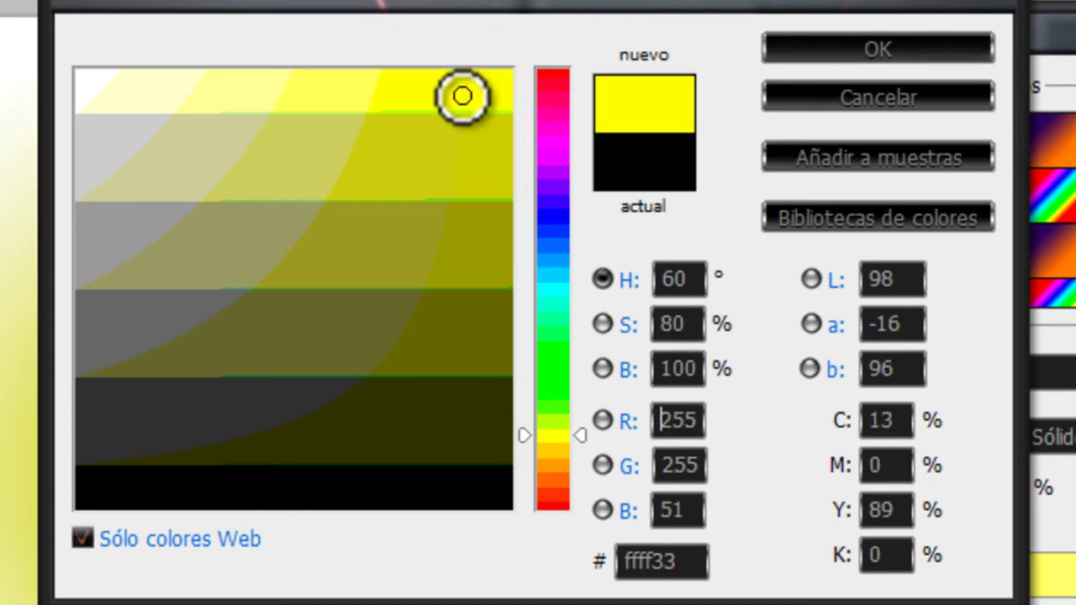
{"action": "left_click", "coordinate": [979, 47]}
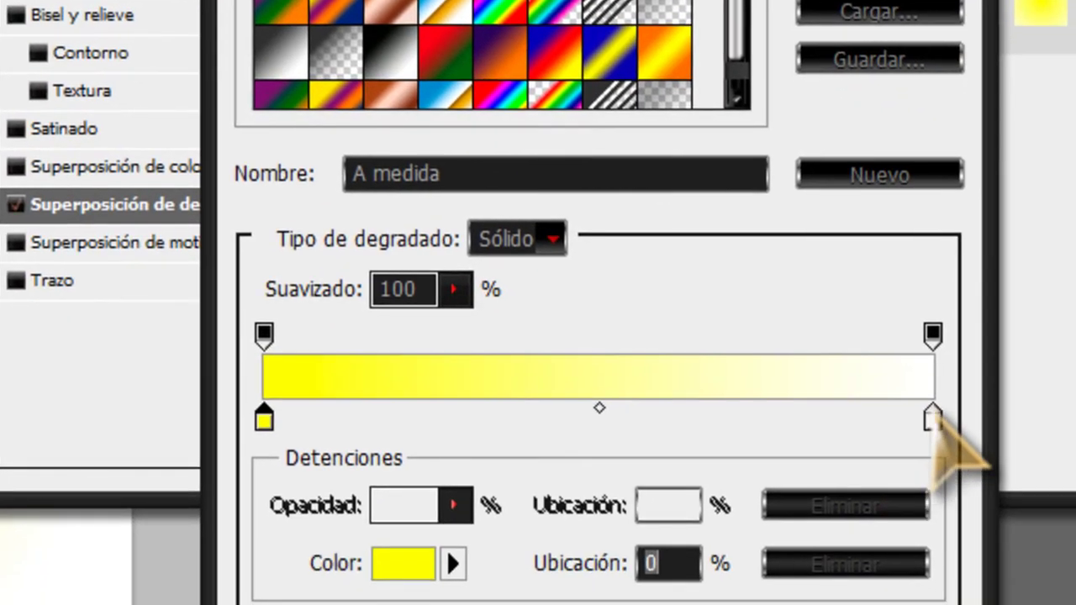
- Make the gradient's end stop black and scale the radial gradient to 84%
{"action": "left_click", "coordinate": [932, 423]}
{"action": "double_click", "coordinate": [933, 423]}
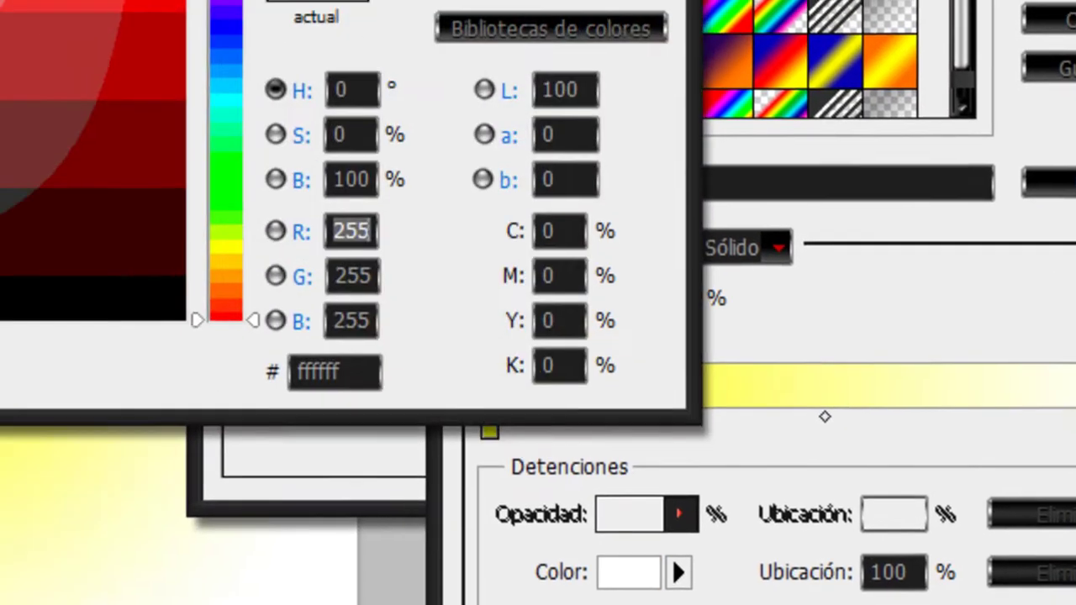
{"action": "left_click", "coordinate": [119, 300]}
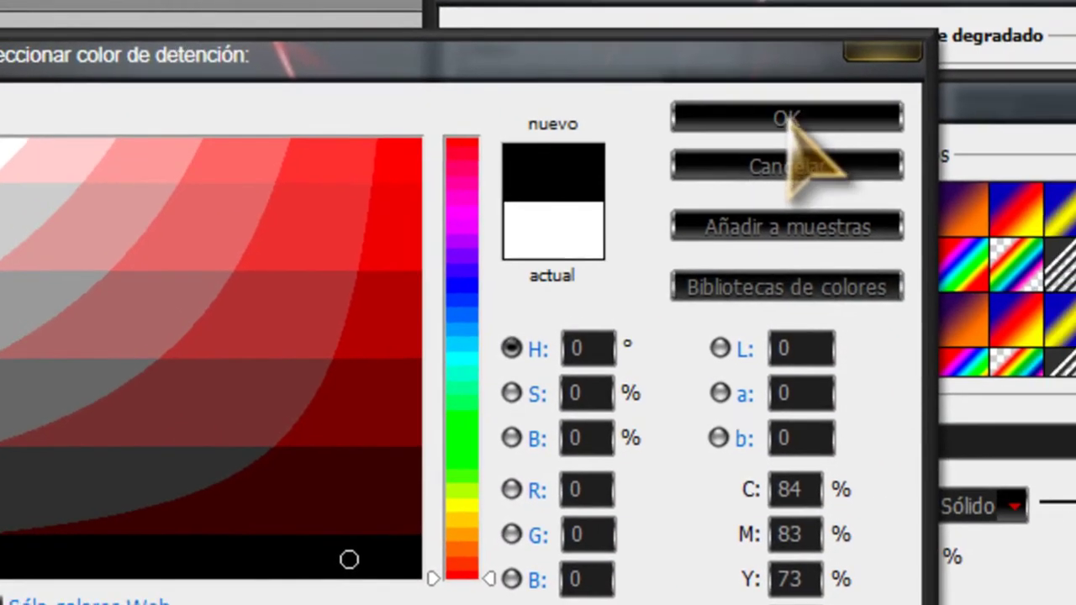
{"action": "left_click", "coordinate": [808, 122]}
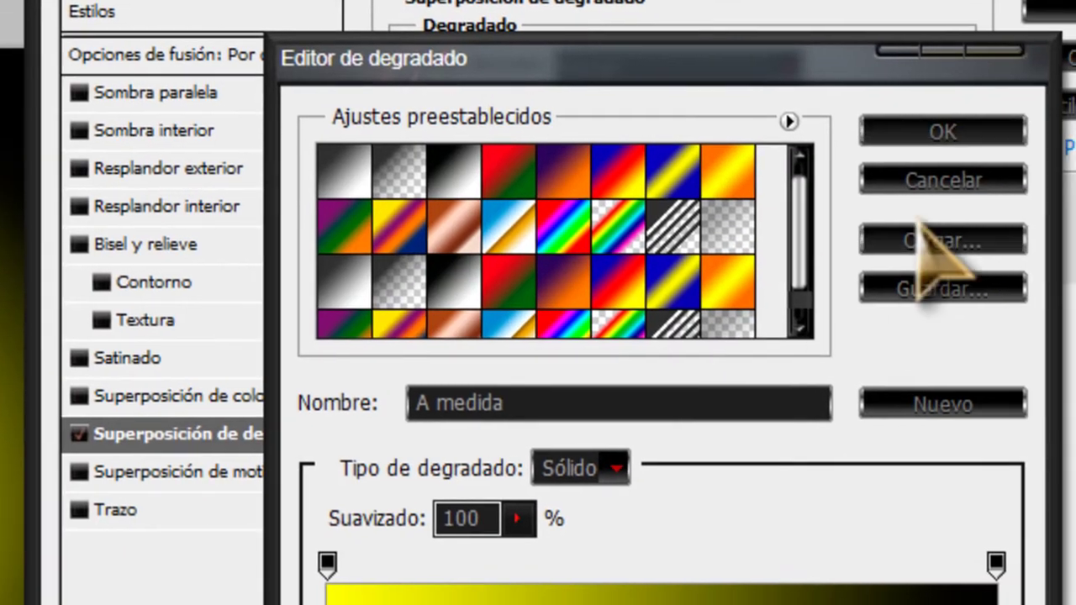
{"action": "left_click", "coordinate": [943, 132]}
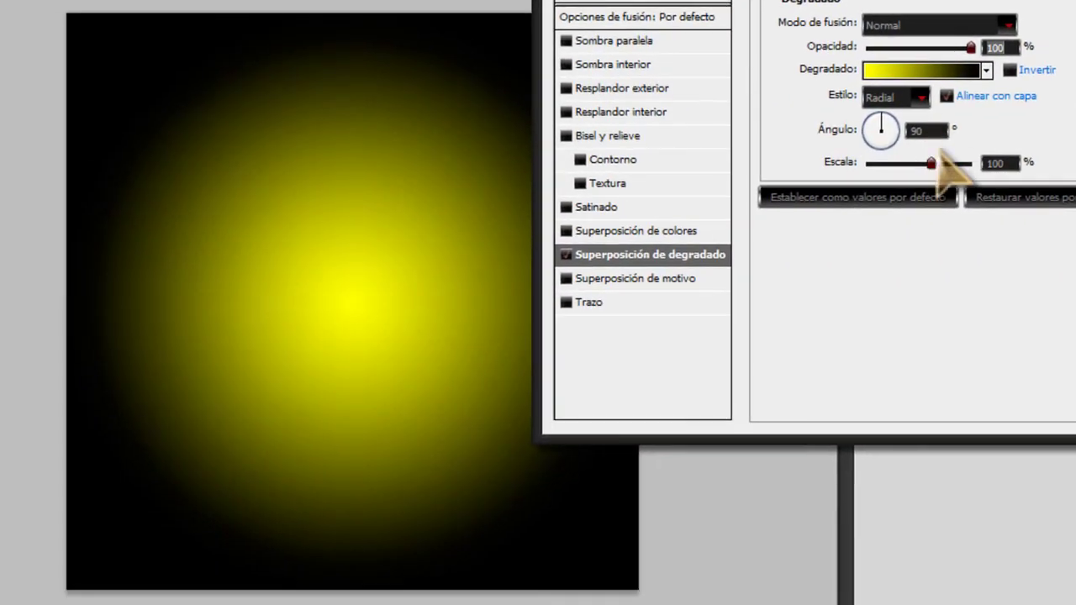
{"action": "mouse_move", "coordinate": [931, 162]}
{"action": "left_mouse_down"}
{"action": "mouse_move", "coordinate": [914, 163]}
{"action": "mouse_move", "coordinate": [921, 178]}
{"action": "left_mouse_up"}
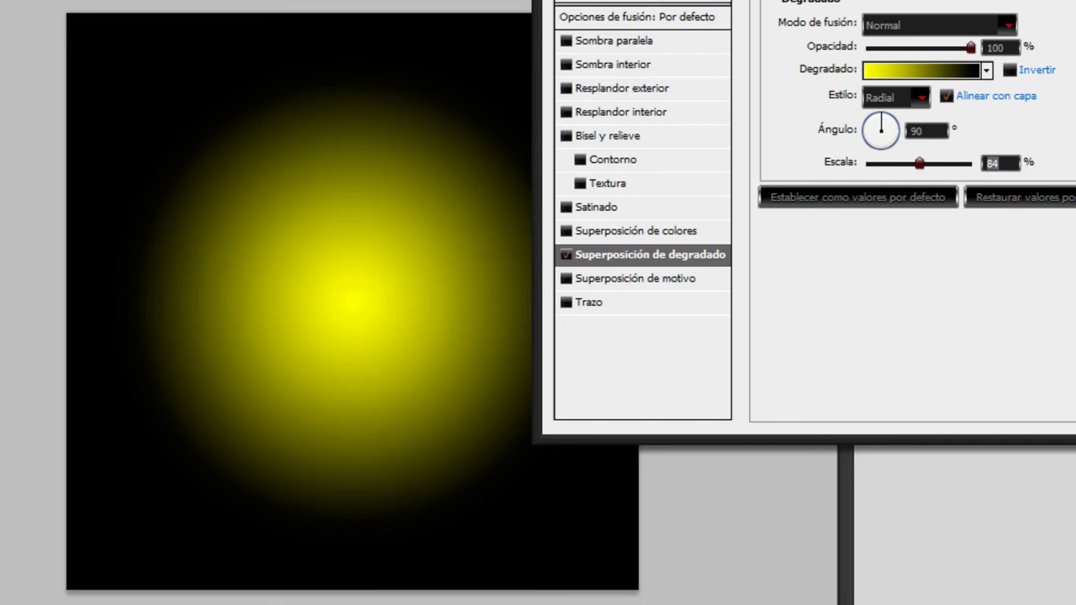
{"action": "key", "text": "Return"}
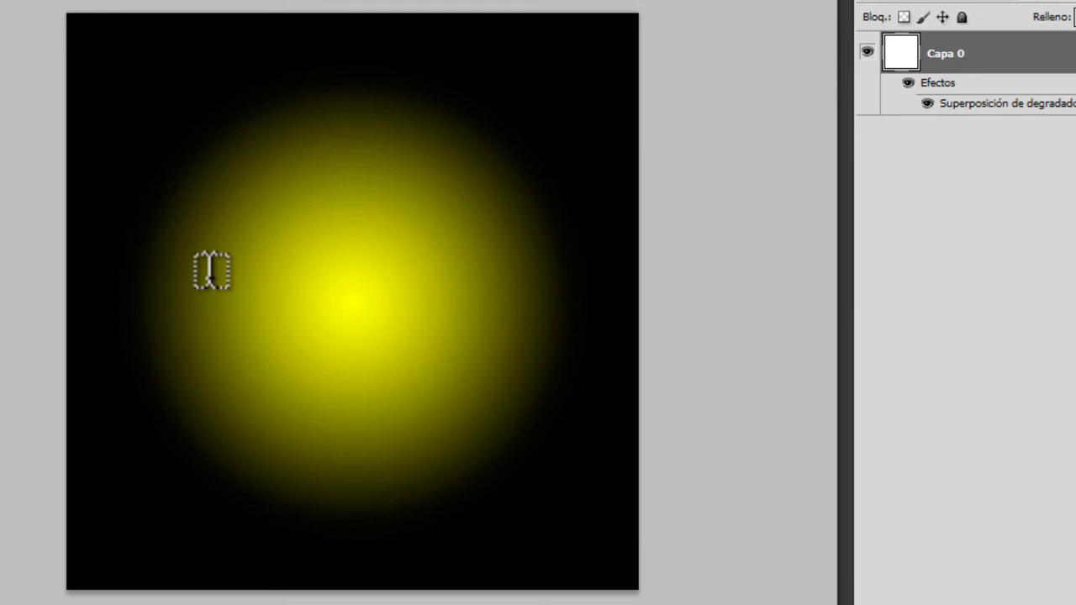
- Type white 'TSA' text and move it to the canvas centre
{"action": "left_click", "coordinate": [211, 273]}
{"action": "type", "text": "t"}
{"action": "key", "text": "BackSpace"}
{"action": "type", "text": "TSA"}
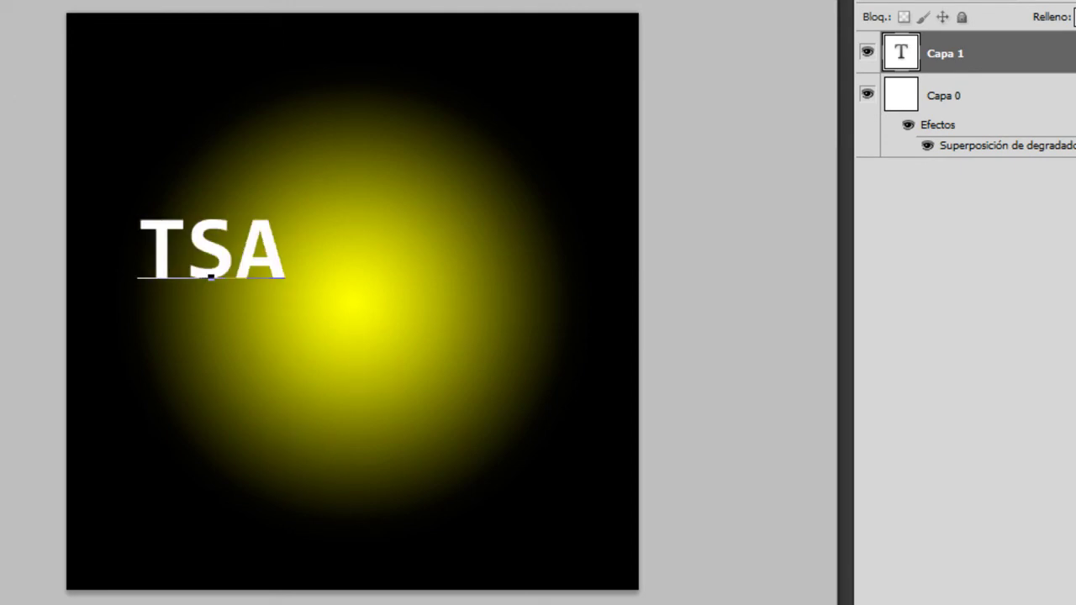
{"action": "left_click_drag", "start_coordinate": [180, 252], "coordinate": [324, 290]}
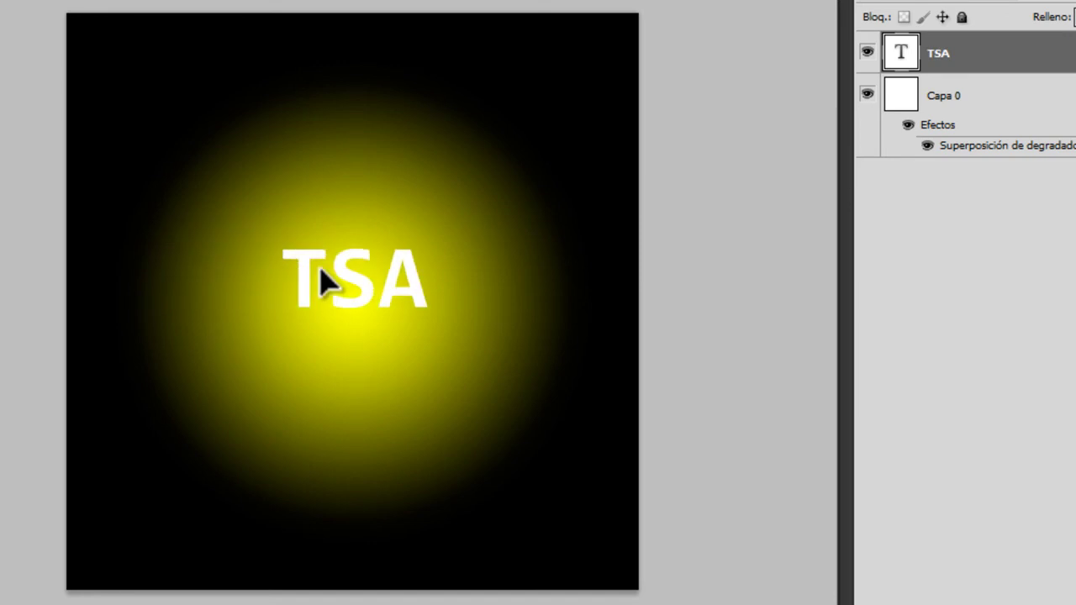
- Enlarge the TSA text with Free Transform to span most of the canvas
{"action": "key", "text": "ctrl+t"}
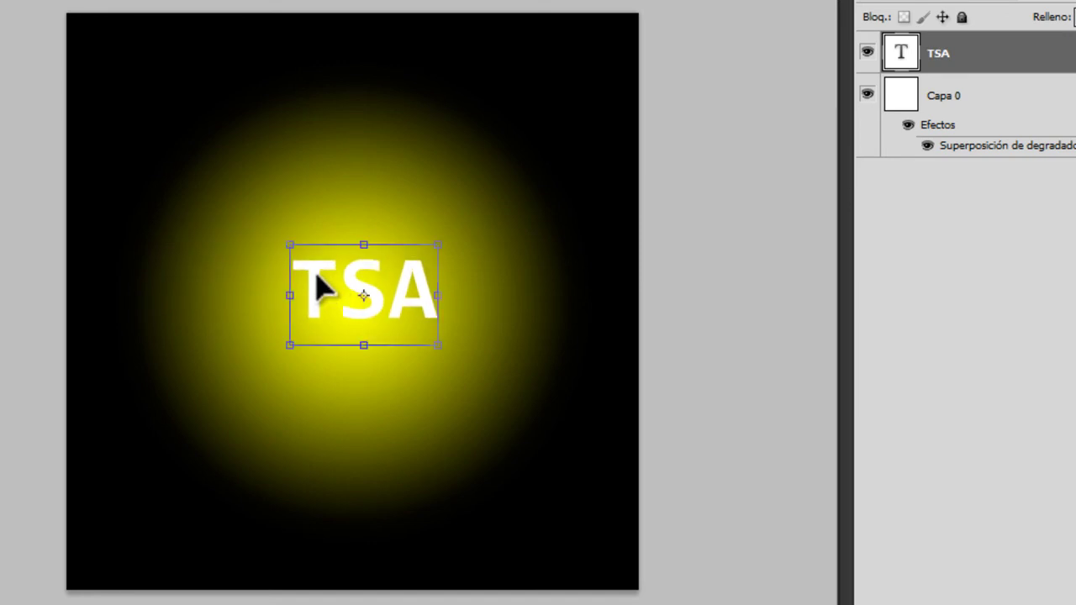
{"action": "left_click_drag", "start_coordinate": [286, 241], "coordinate": [137, 129]}
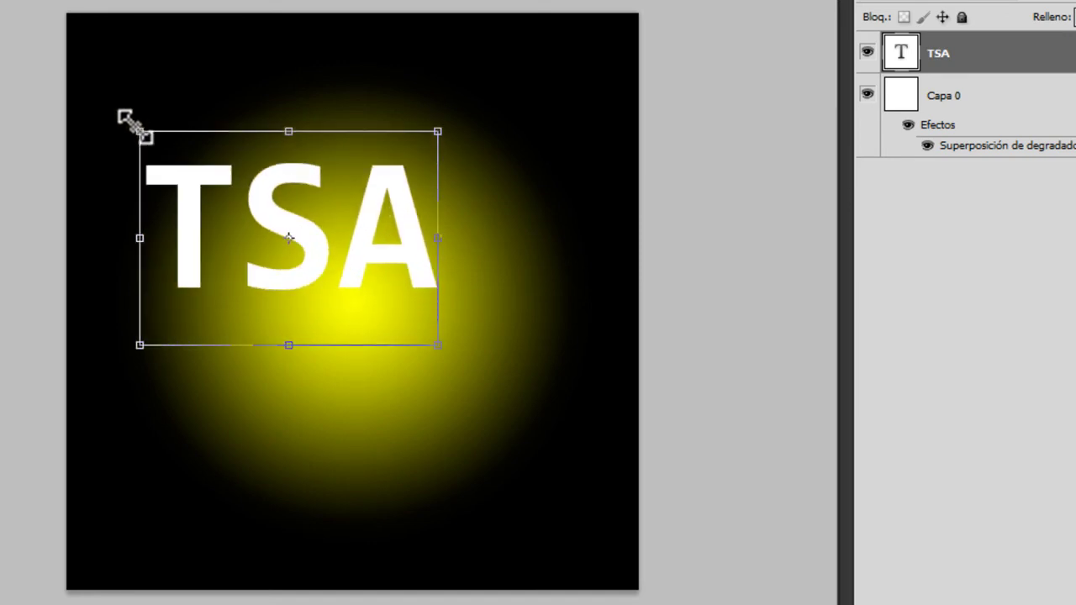
{"action": "left_click_drag", "start_coordinate": [437, 346], "coordinate": [551, 486]}
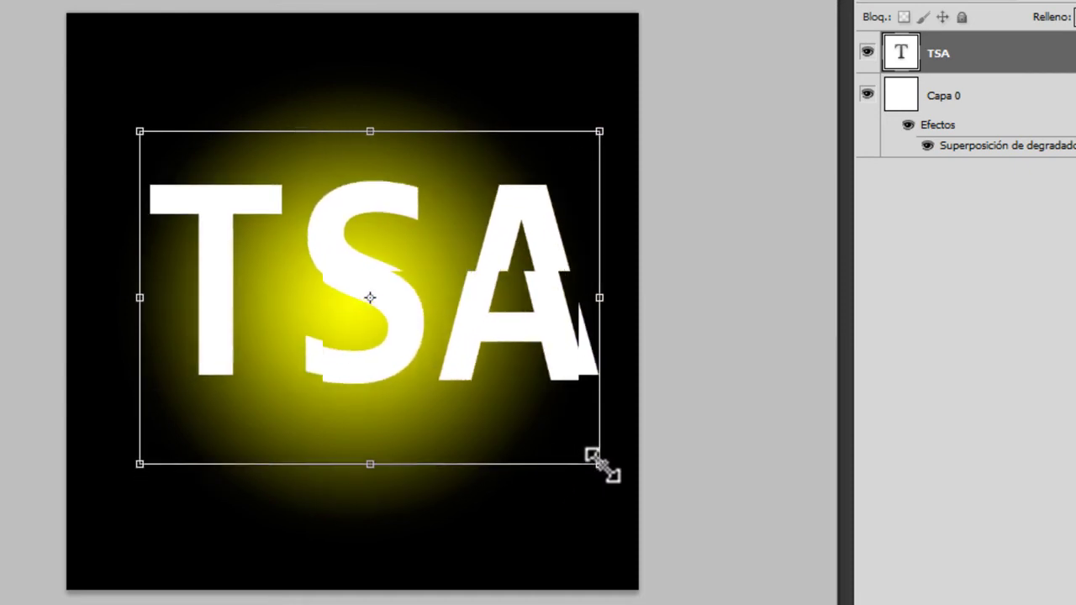
{"action": "left_click_drag", "start_coordinate": [551, 486], "coordinate": [601, 462]}
{"action": "left_click_drag", "start_coordinate": [139, 464], "coordinate": [115, 487]}
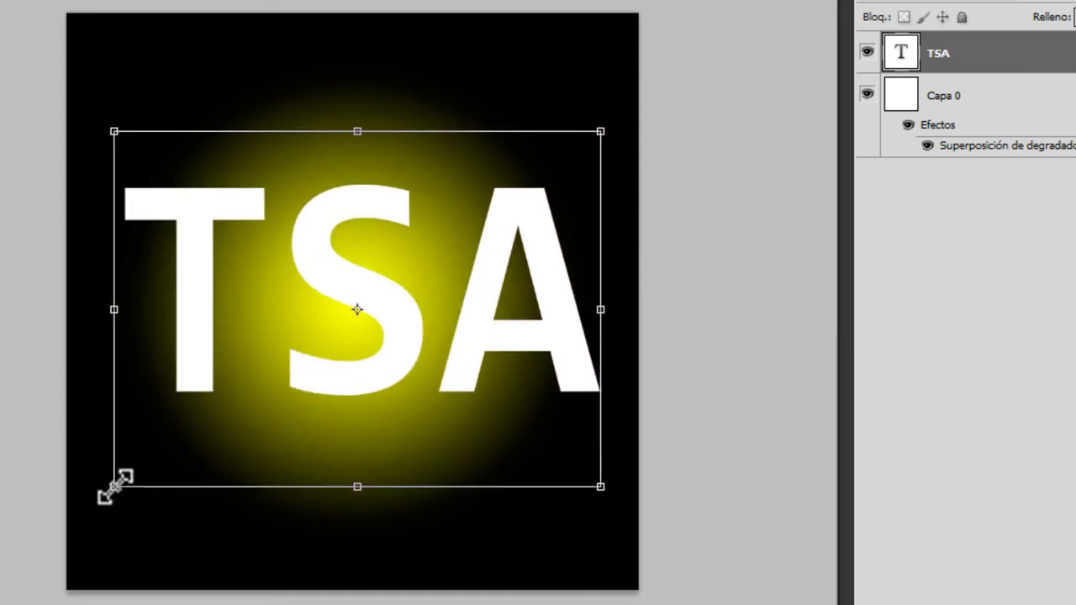
{"action": "mouse_move", "coordinate": [319, 275]}
{"action": "left_mouse_down"}
{"action": "mouse_move", "coordinate": [288, 269]}
{"action": "mouse_move", "coordinate": [303, 241]}
{"action": "mouse_move", "coordinate": [312, 257]}
{"action": "mouse_move", "coordinate": [301, 269]}
{"action": "mouse_move", "coordinate": [316, 272]}
{"action": "left_mouse_up"}
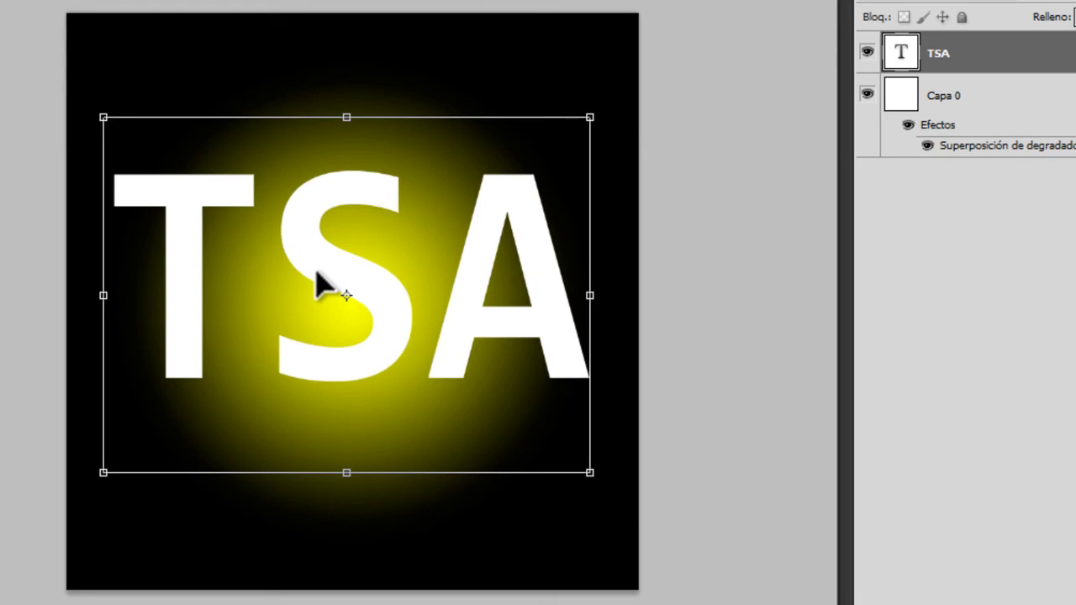
{"action": "key", "text": "Return"}
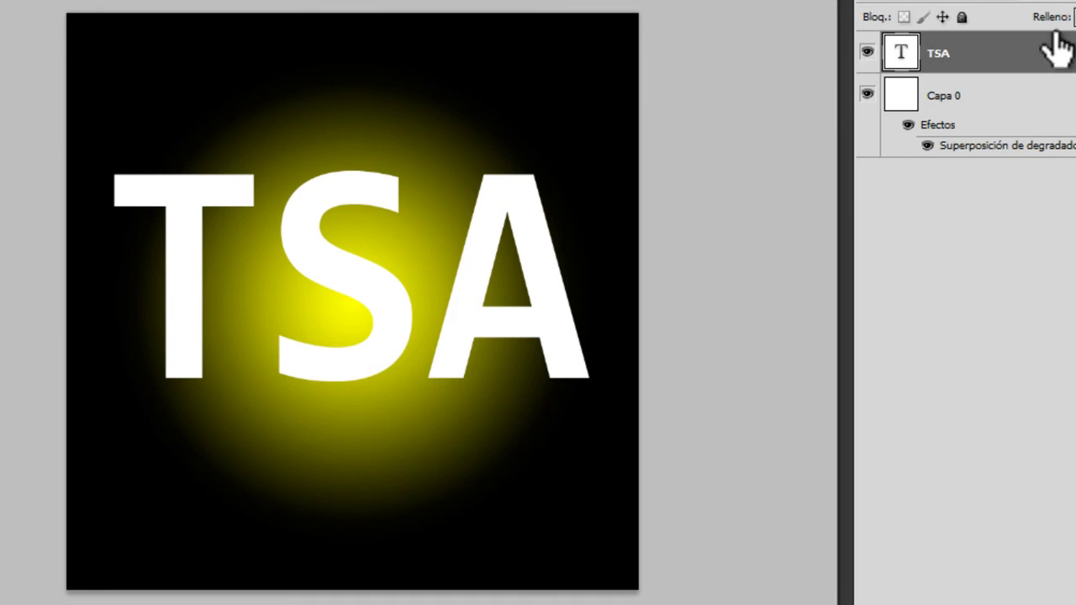
- Give the TSA layer a white 5 px Exterior Trazo stroke
{"action": "double_click", "coordinate": [1046, 66]}
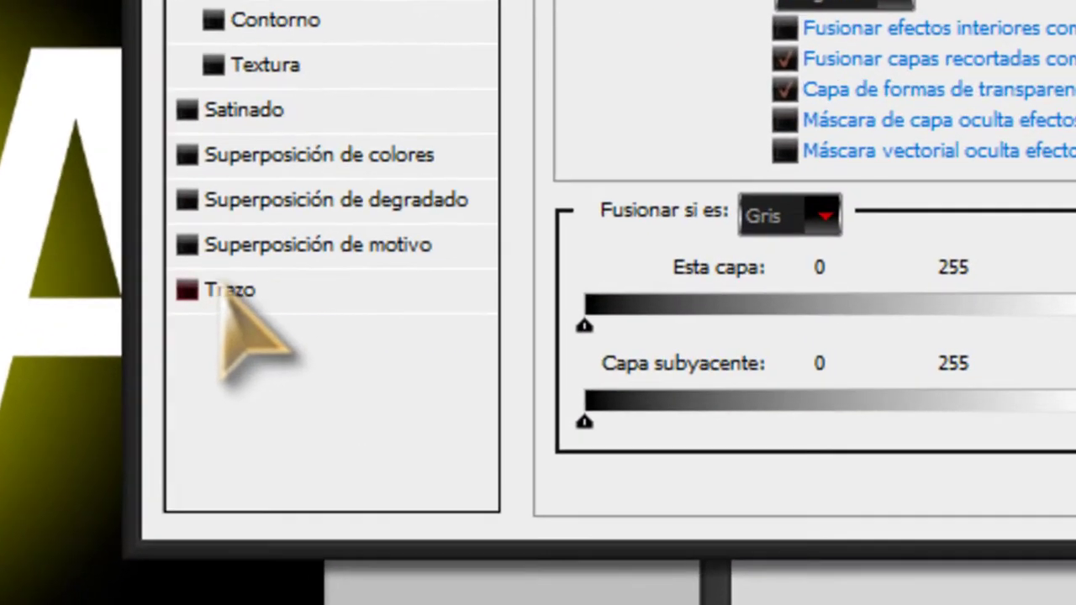
{"action": "left_click", "coordinate": [574, 305]}
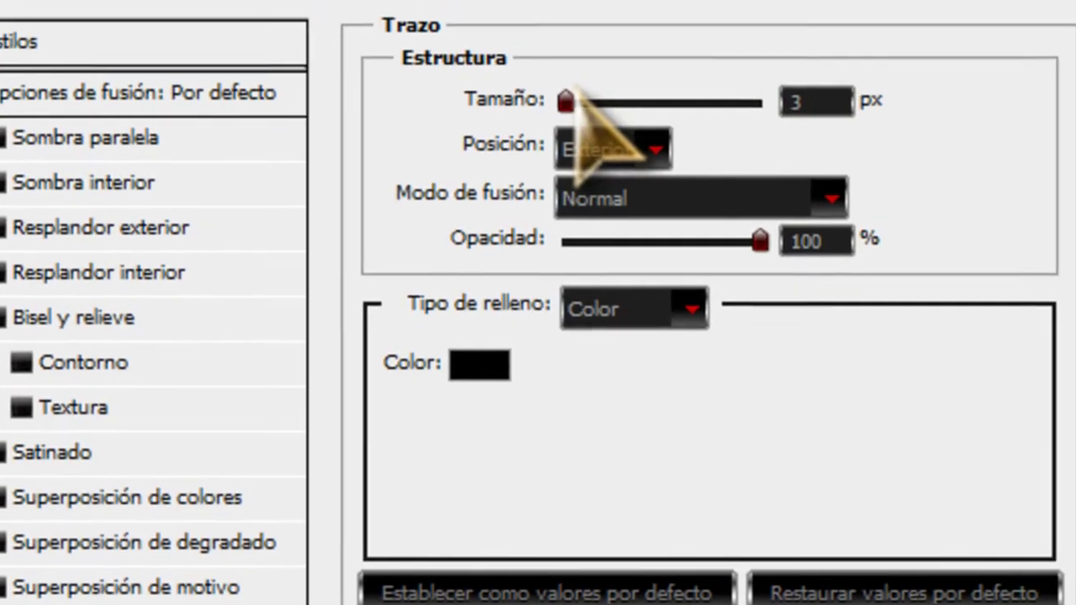
{"action": "left_click", "coordinate": [503, 378]}
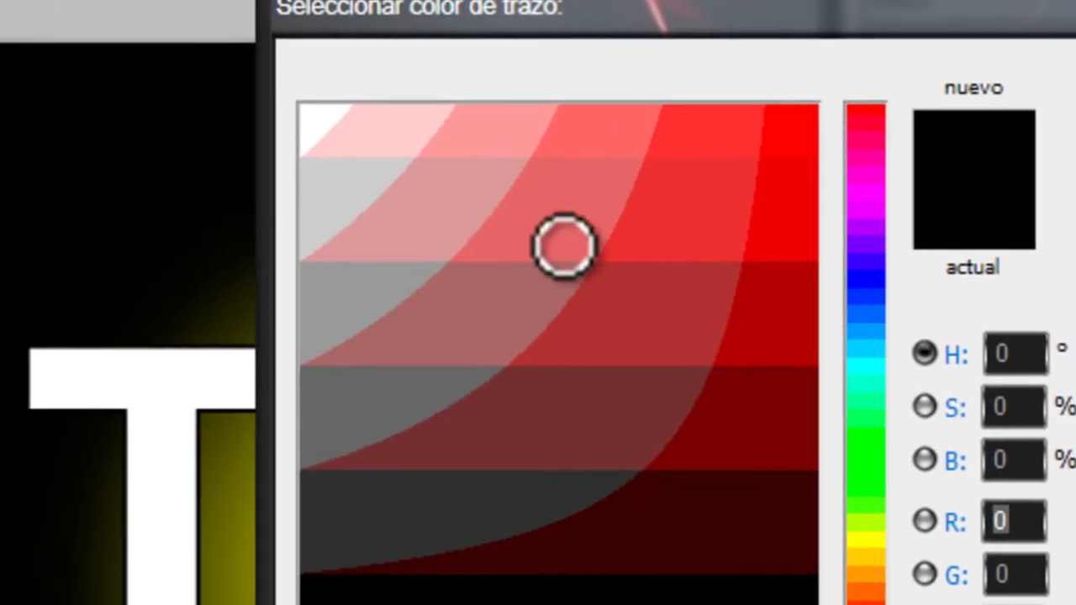
{"action": "left_click", "coordinate": [304, 107]}
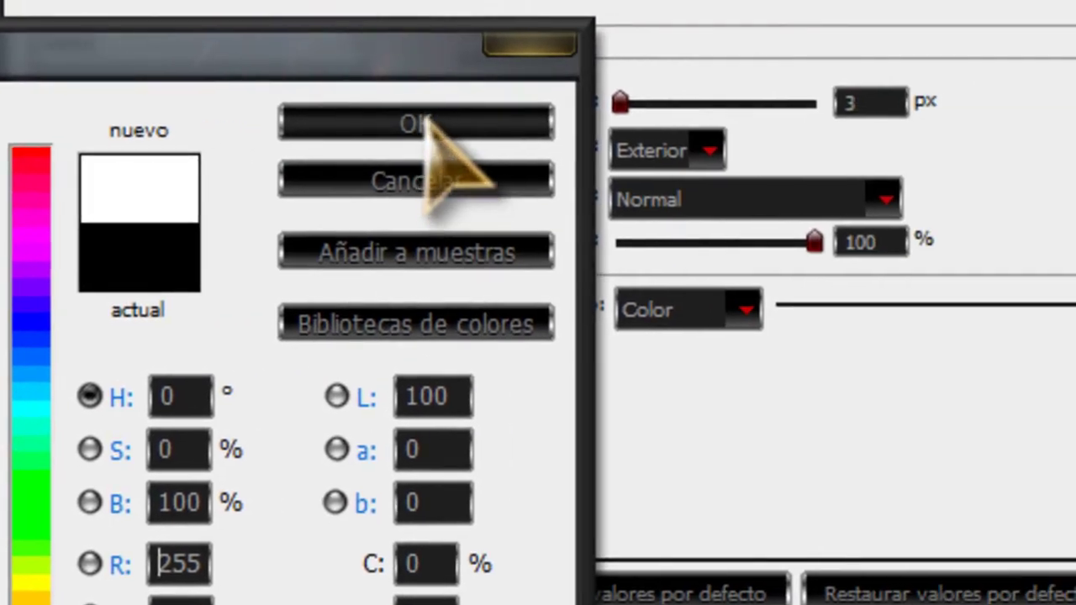
{"action": "left_click", "coordinate": [507, 114]}
{"action": "left_click_drag", "start_coordinate": [620, 102], "coordinate": [623, 102]}
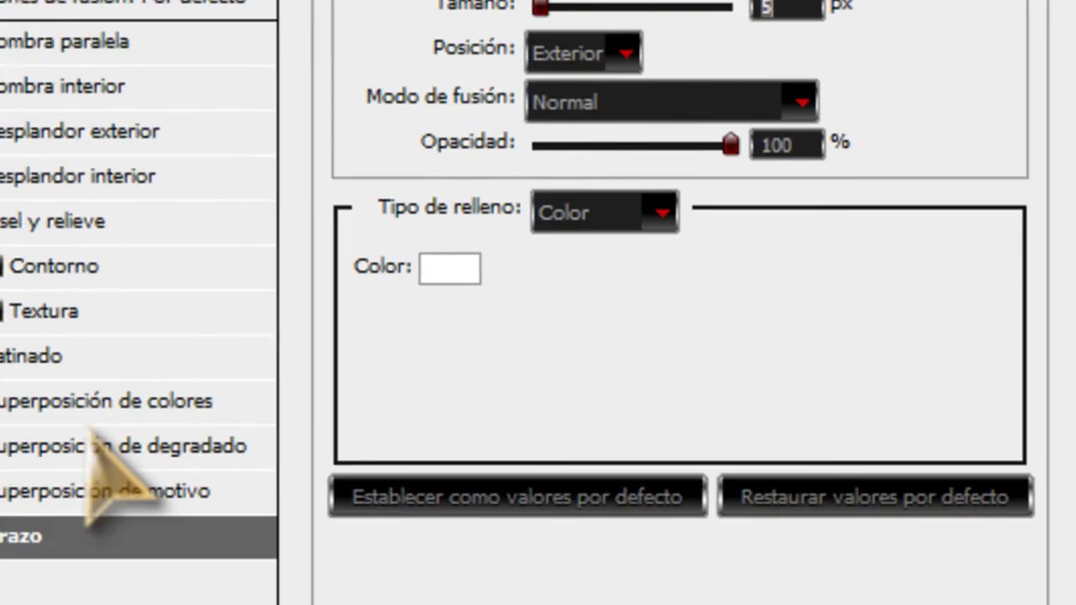
- Add a gradient overlay to the TSA text with its left stop dark blue #003366
{"action": "left_click", "coordinate": [143, 445]}
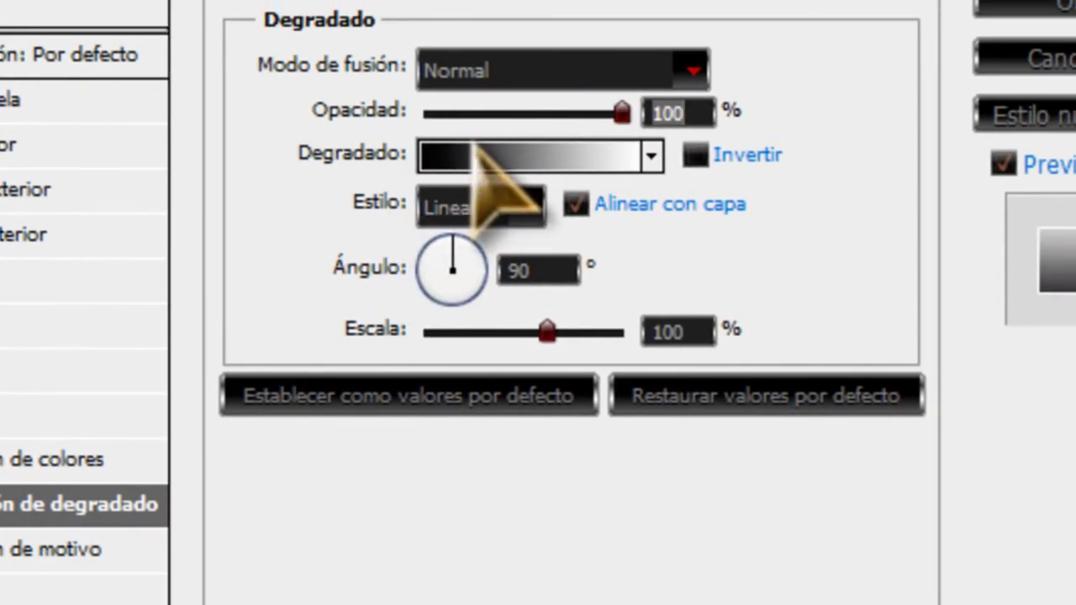
{"action": "left_click", "coordinate": [556, 85]}
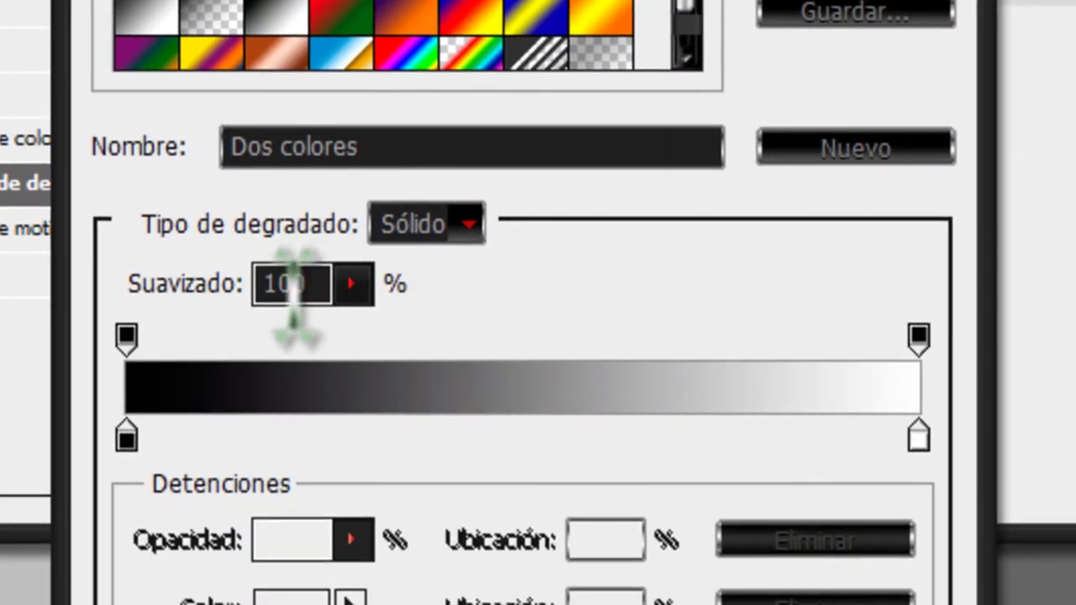
{"action": "left_click", "coordinate": [127, 433]}
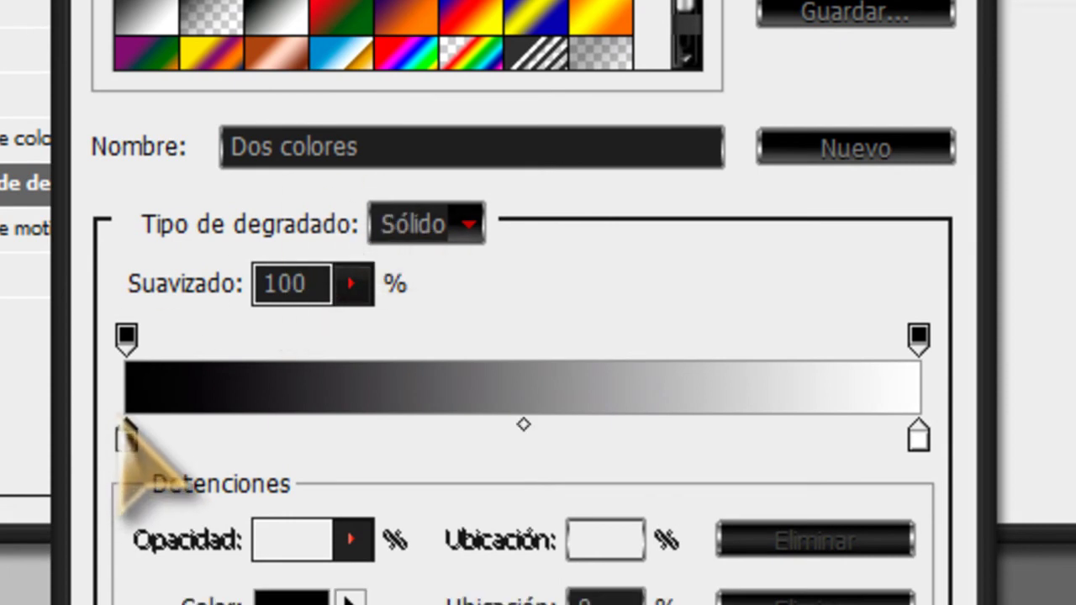
{"action": "double_click", "coordinate": [126, 433]}
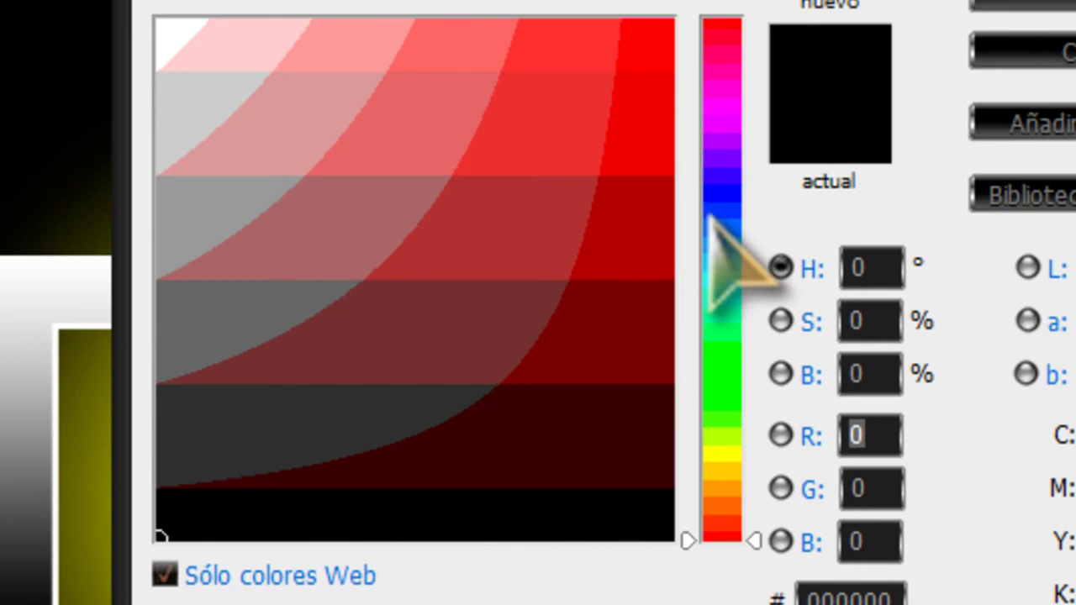
{"action": "left_click", "coordinate": [689, 215]}
{"action": "left_click", "coordinate": [627, 307]}
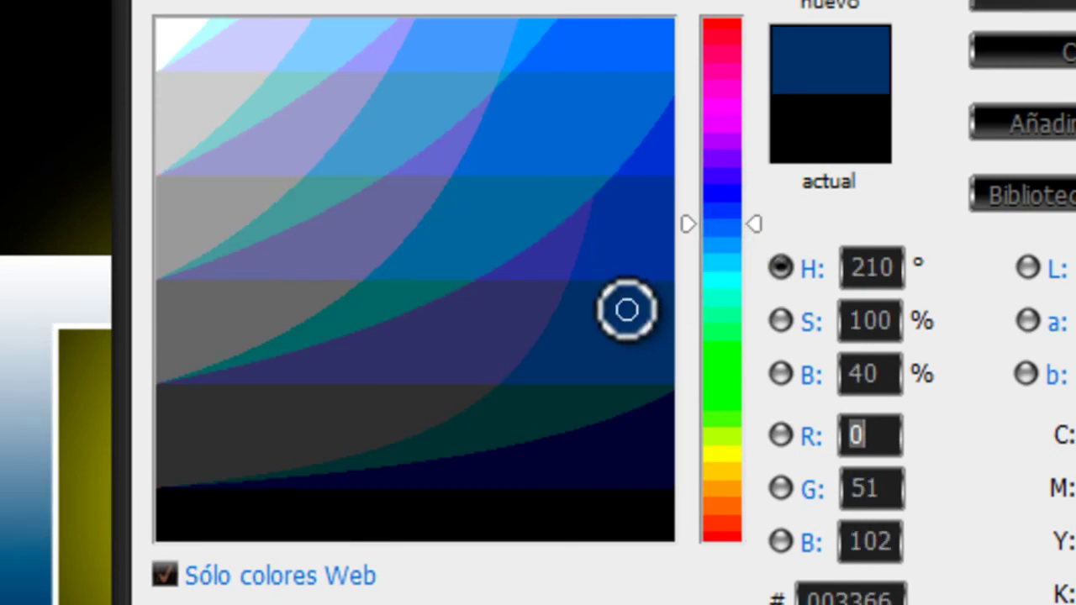
{"action": "left_click", "coordinate": [620, 236]}
{"action": "left_click", "coordinate": [625, 287]}
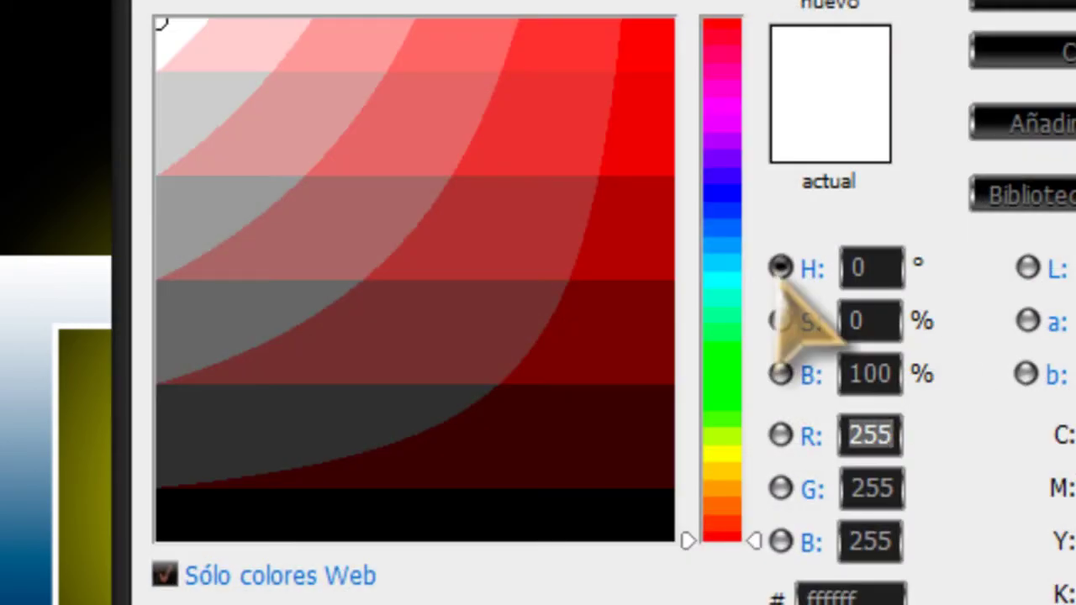
- Set the other gradient colour to black, then nudge the TSA letters down-right
{"action": "left_click", "coordinate": [612, 300]}
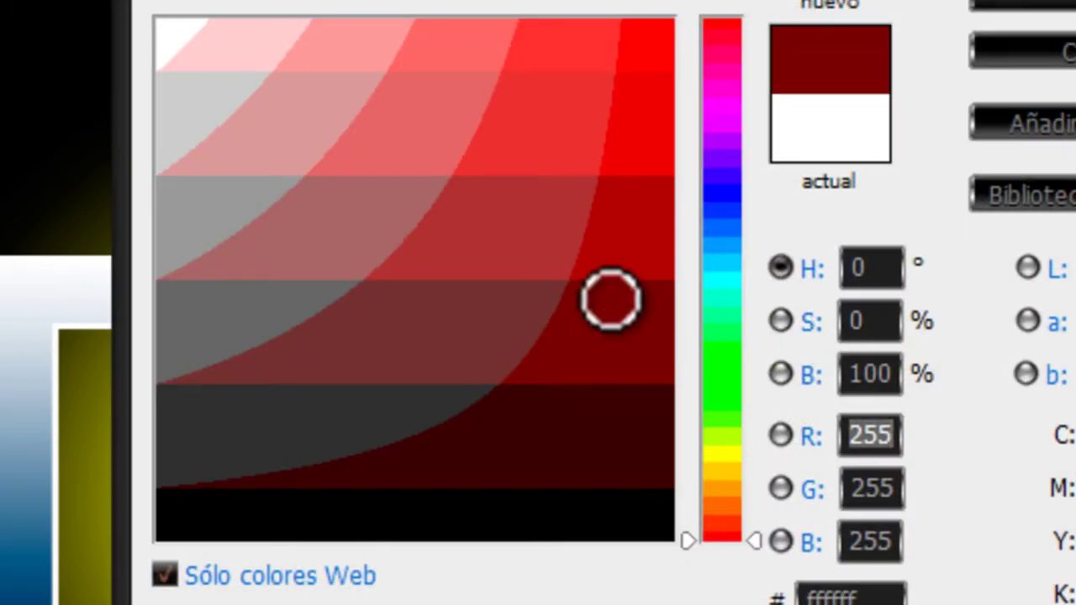
{"action": "left_click", "coordinate": [637, 200]}
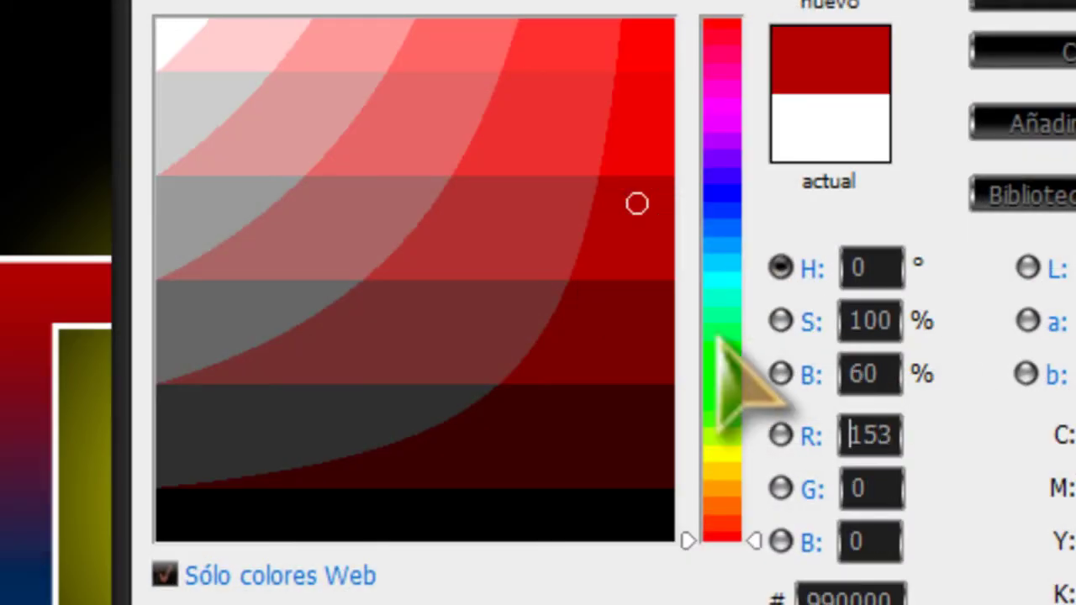
{"action": "left_click", "coordinate": [714, 337]}
{"action": "left_click", "coordinate": [715, 435]}
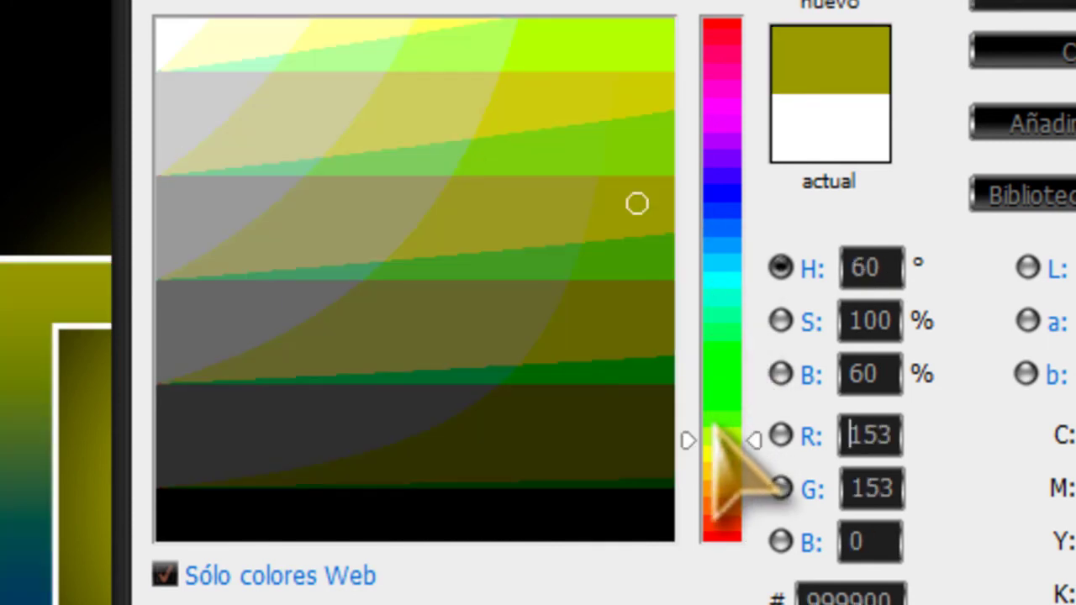
{"action": "left_click", "coordinate": [497, 205]}
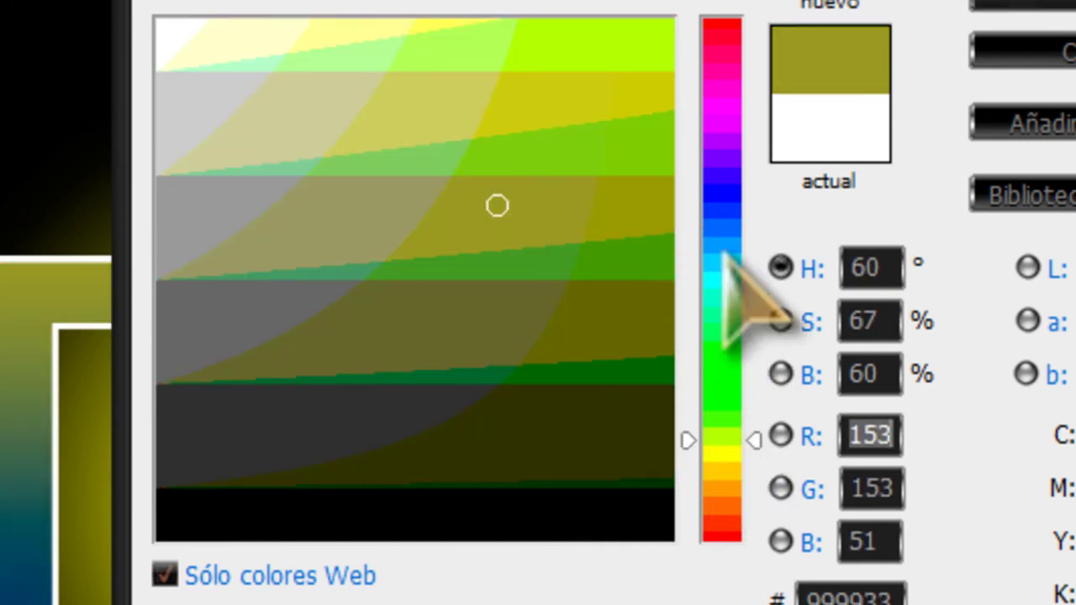
{"action": "left_click", "coordinate": [719, 522]}
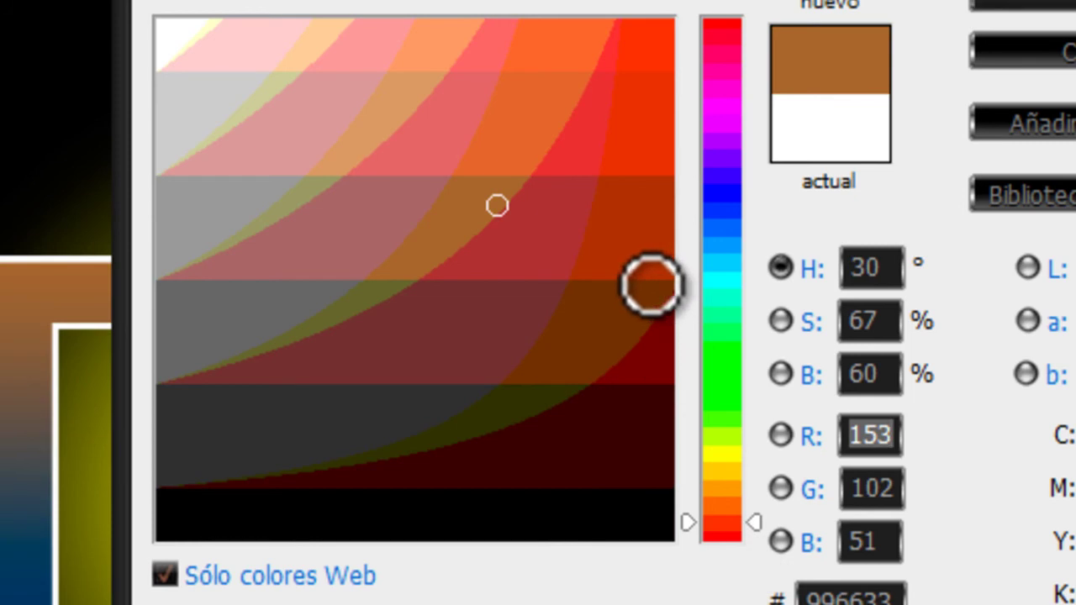
{"action": "left_click", "coordinate": [635, 493]}
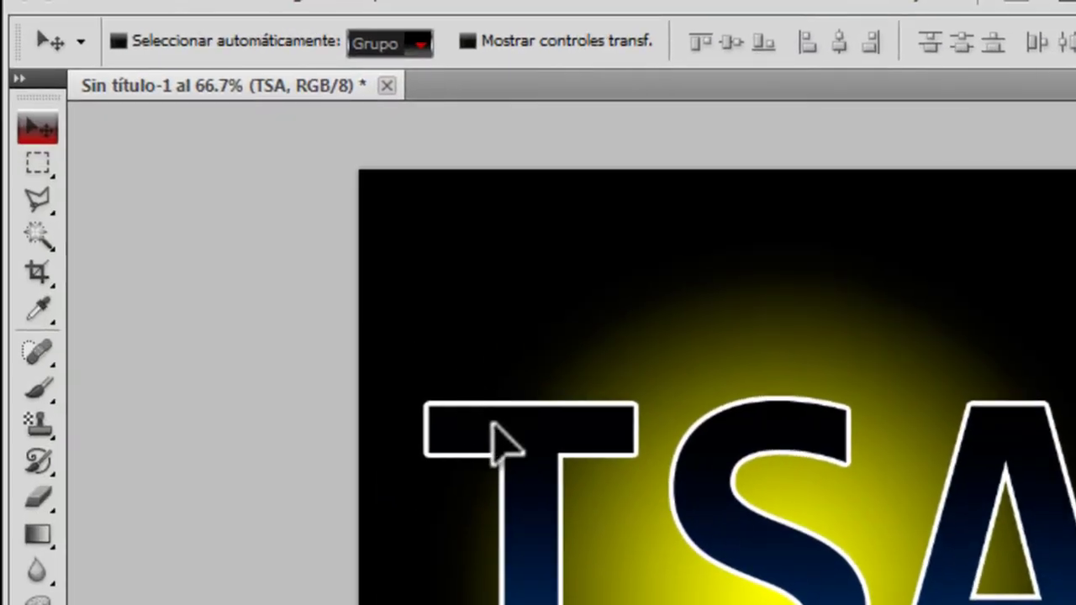
{"action": "left_click_drag", "start_coordinate": [492, 424], "coordinate": [507, 450]}
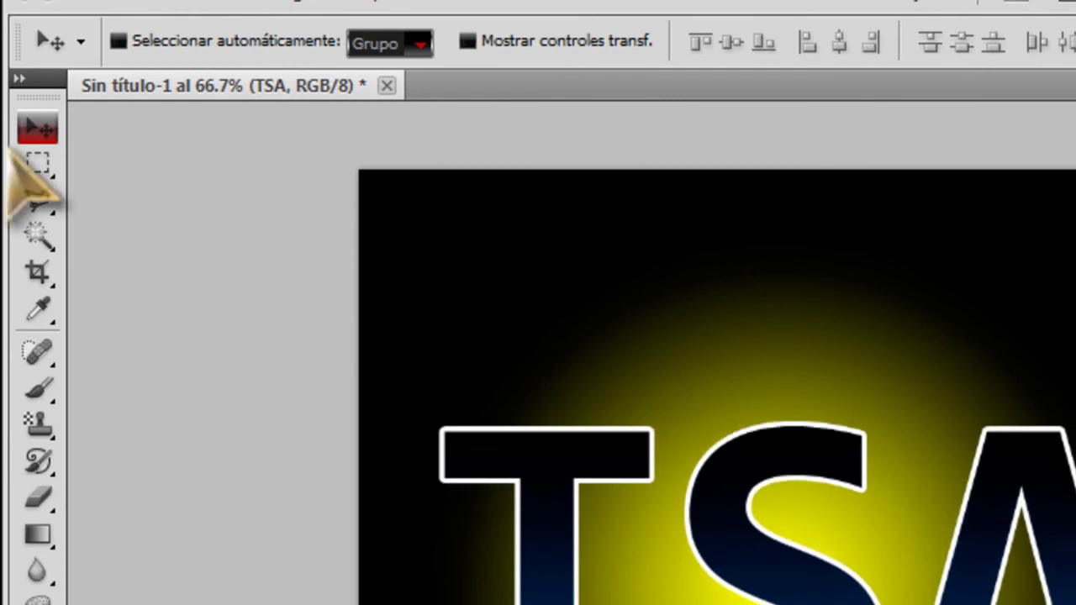
- With the Rectangular Marquee selected, shift TSA slightly down and rasterize the text layer
{"action": "left_click", "coordinate": [37, 164]}
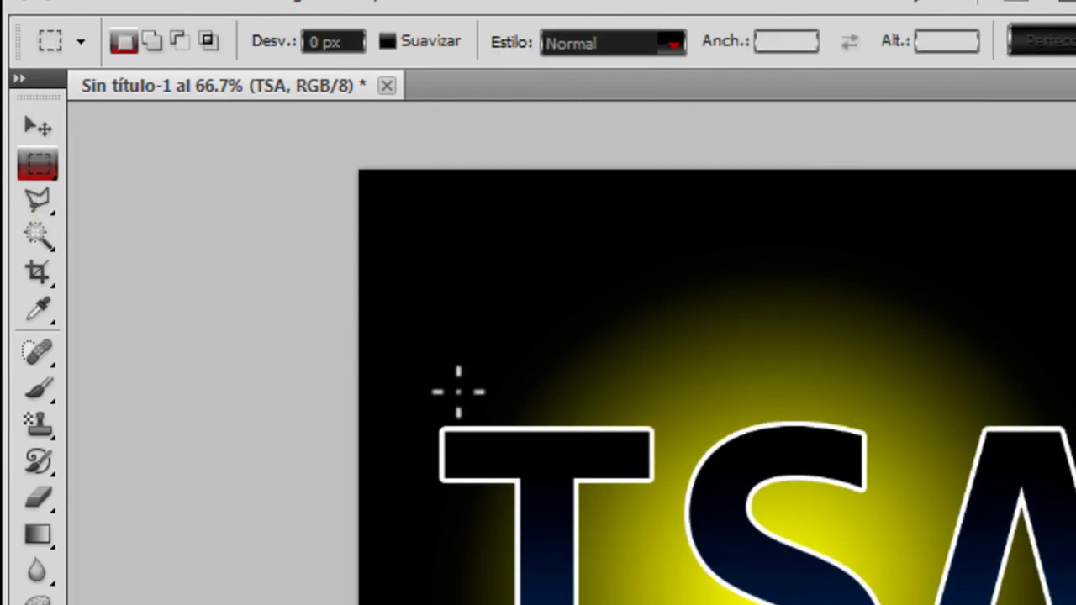
{"action": "right_click", "coordinate": [37, 160]}
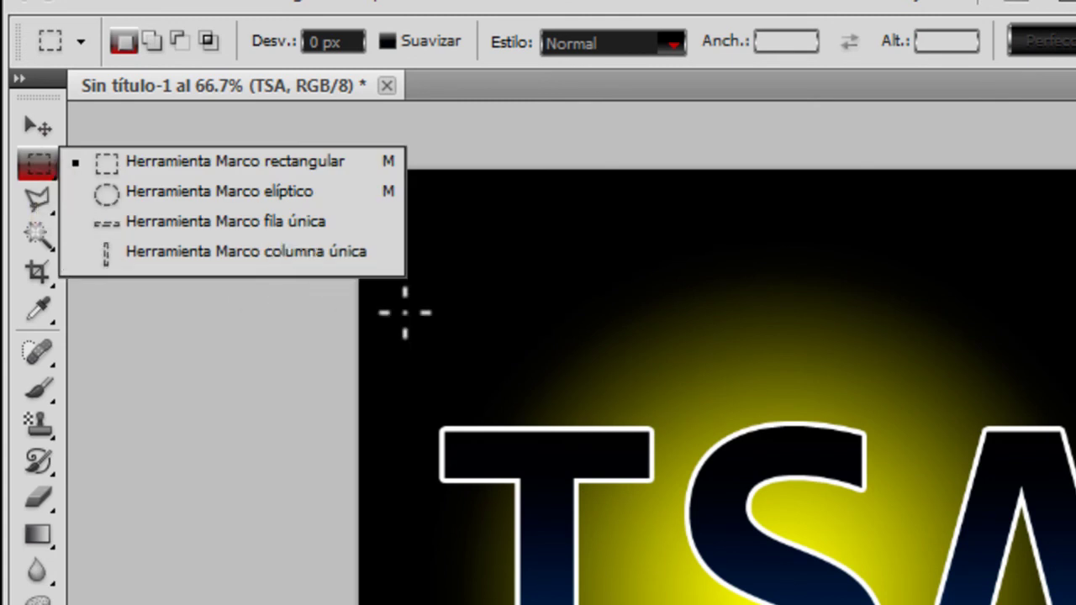
{"action": "left_click", "coordinate": [223, 161]}
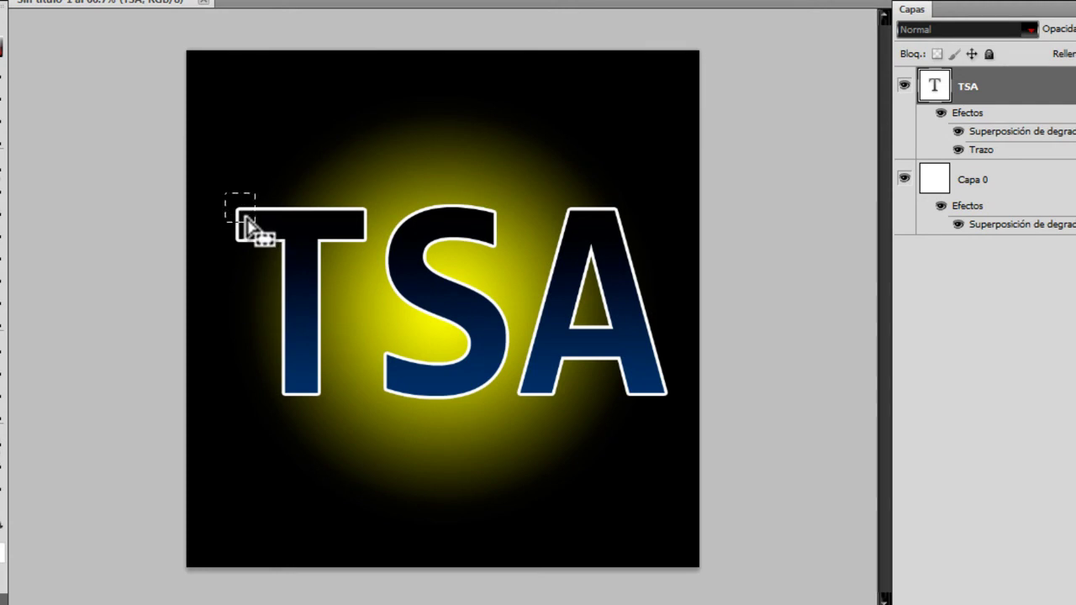
{"action": "left_click_drag", "start_coordinate": [239, 207], "coordinate": [247, 222]}
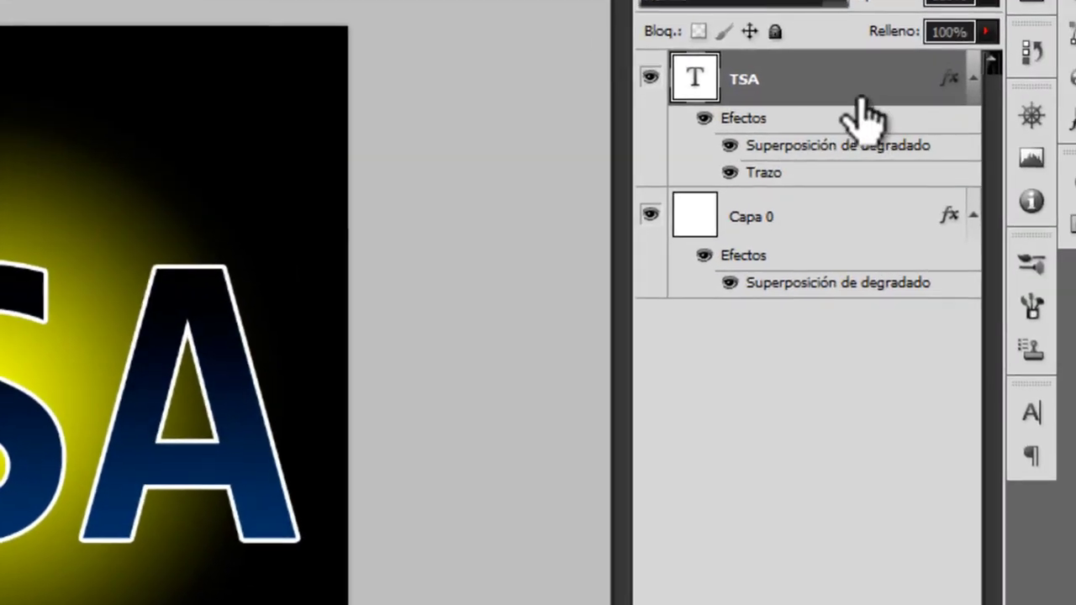
{"action": "right_click", "coordinate": [1047, 89]}
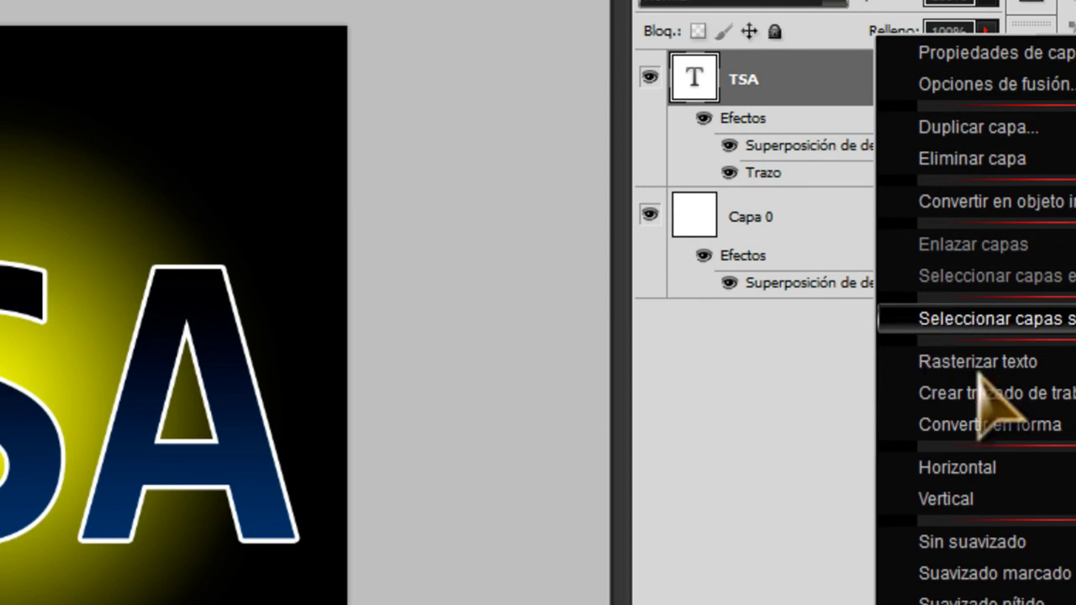
{"action": "left_click", "coordinate": [1017, 360]}
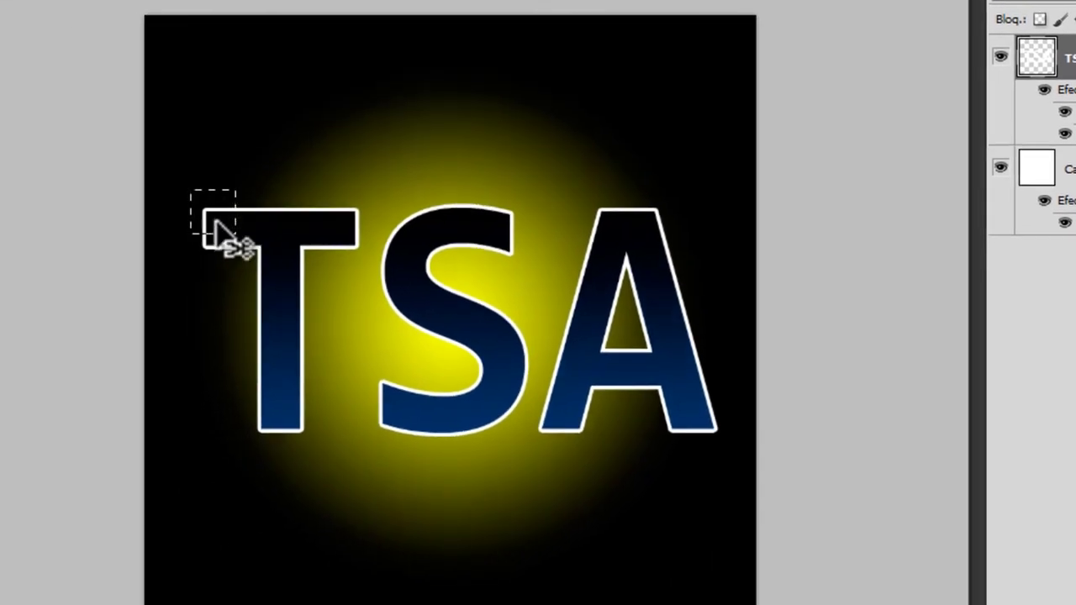
- Cut and offset pieces of the T: top-left corner, crossbar piece and stem strip
{"action": "left_click_drag", "start_coordinate": [215, 219], "coordinate": [204, 211]}
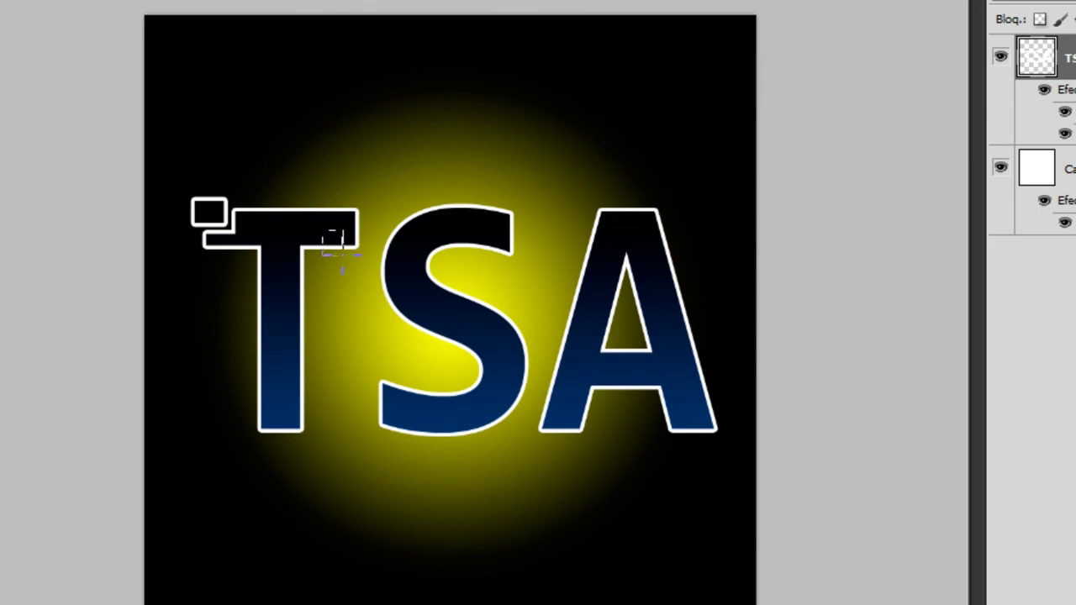
{"action": "left_click_drag", "start_coordinate": [336, 240], "coordinate": [341, 250]}
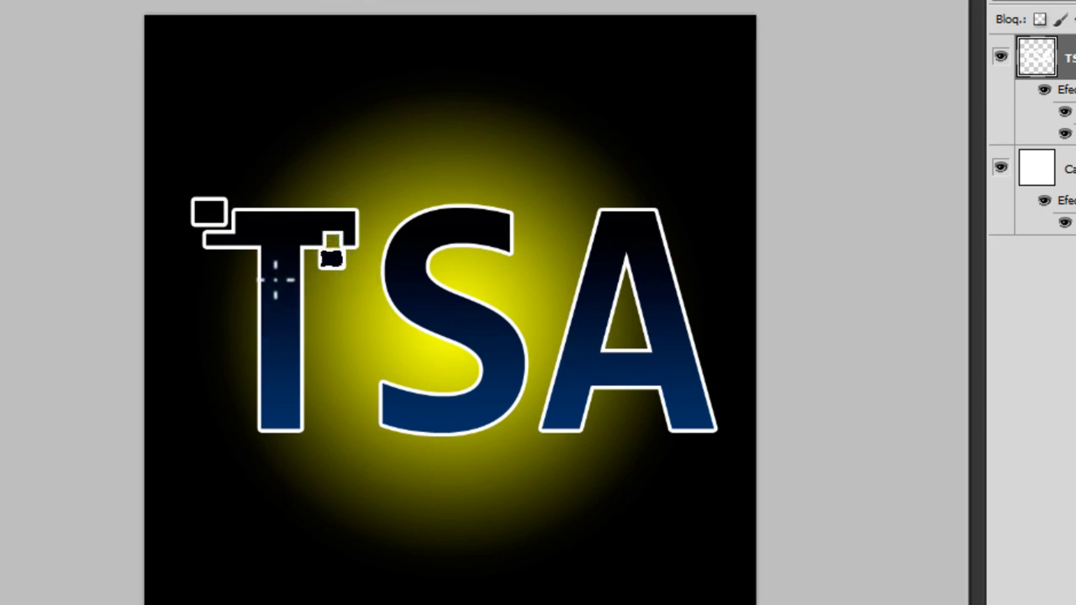
{"action": "left_click_drag", "start_coordinate": [284, 328], "coordinate": [285, 332]}
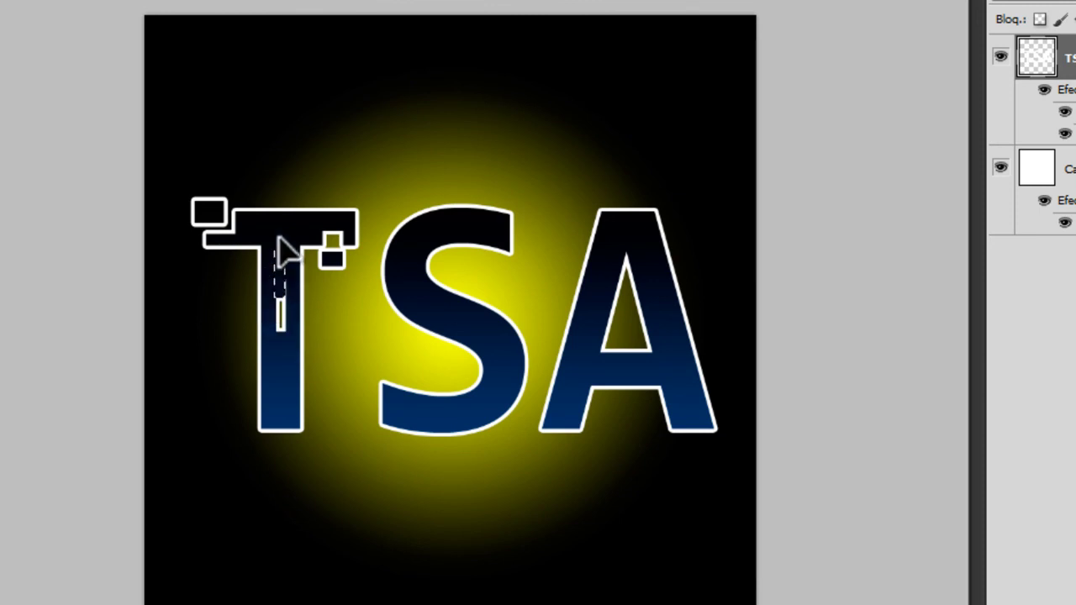
{"action": "left_click_drag", "start_coordinate": [281, 307], "coordinate": [283, 249]}
{"action": "left_click", "coordinate": [306, 315]}
{"action": "mouse_move", "coordinate": [304, 395]}
{"action": "left_mouse_down"}
{"action": "mouse_move", "coordinate": [318, 384]}
{"action": "mouse_move", "coordinate": [326, 397]}
{"action": "left_mouse_up"}
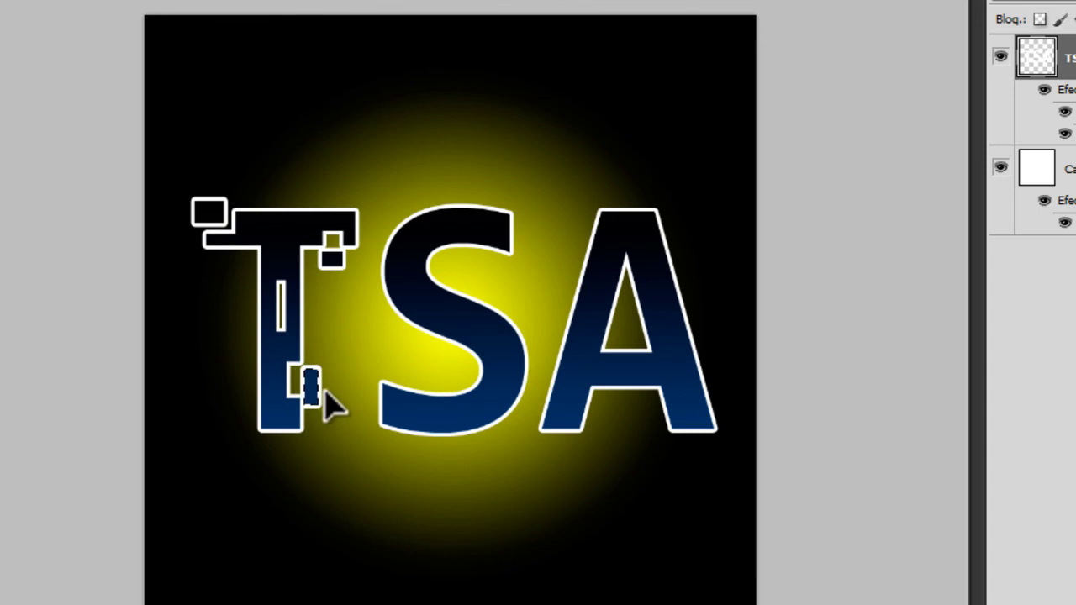
{"action": "left_click_drag", "start_coordinate": [333, 407], "coordinate": [330, 384]}
{"action": "key", "text": "ctrl+d"}
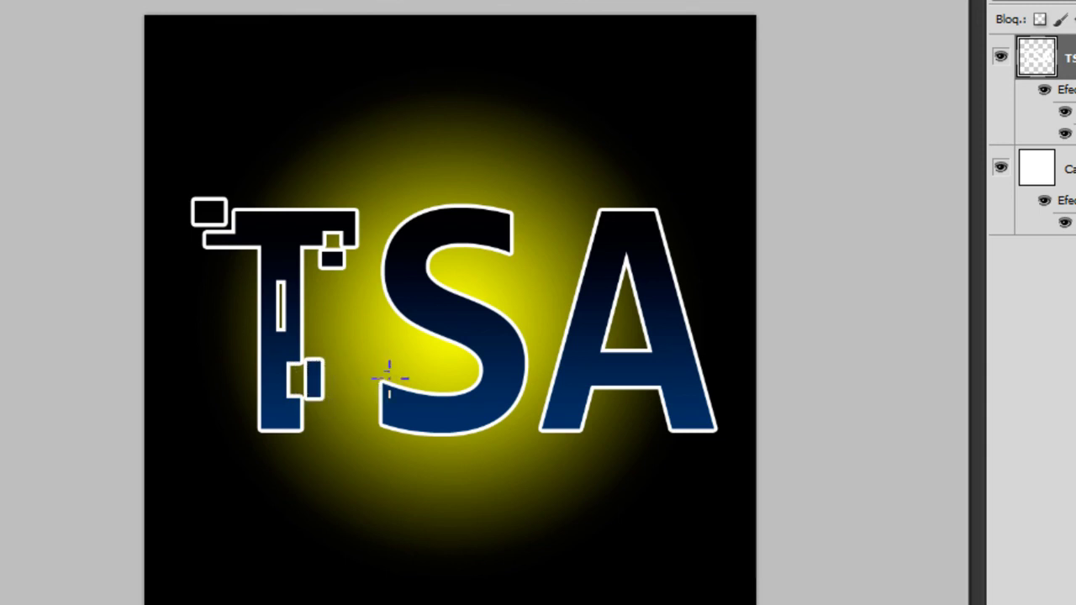
- Shift the S's bottom-left tip and a slice of its left edge out of place
{"action": "left_click_drag", "start_coordinate": [404, 396], "coordinate": [389, 387]}
{"action": "key", "text": "ctrl+d"}
{"action": "key", "text": "ctrl+d"}
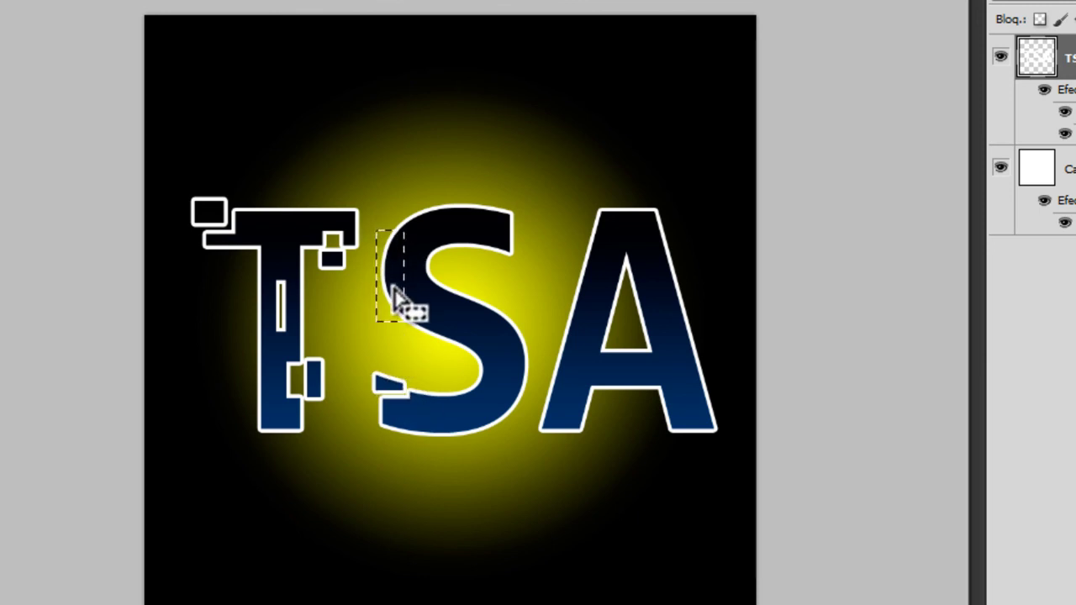
{"action": "left_click_drag", "start_coordinate": [396, 283], "coordinate": [381, 268]}
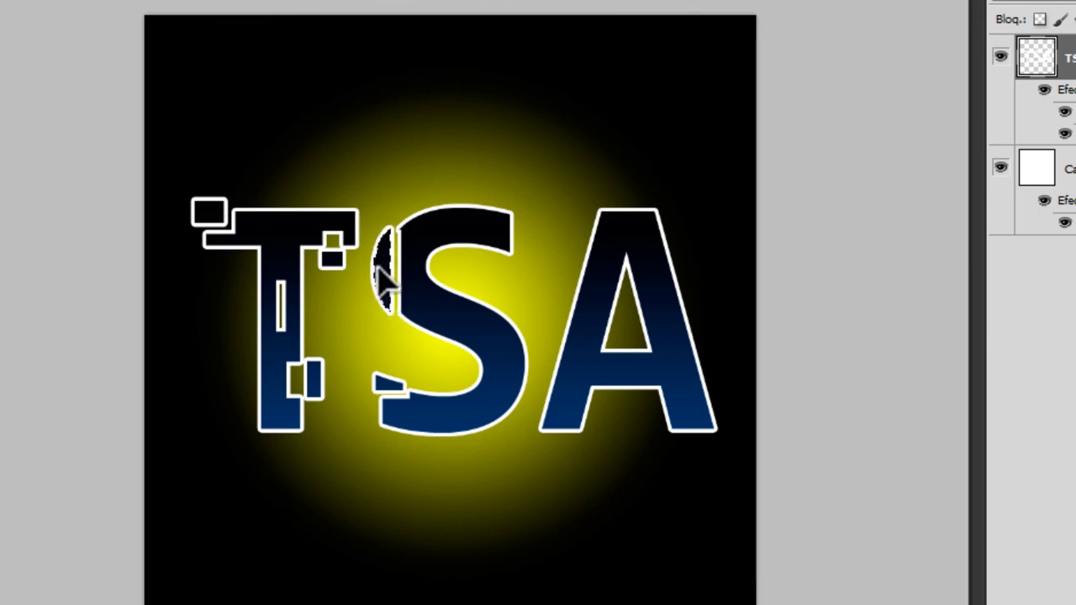
{"action": "key", "text": "ctrl+d"}
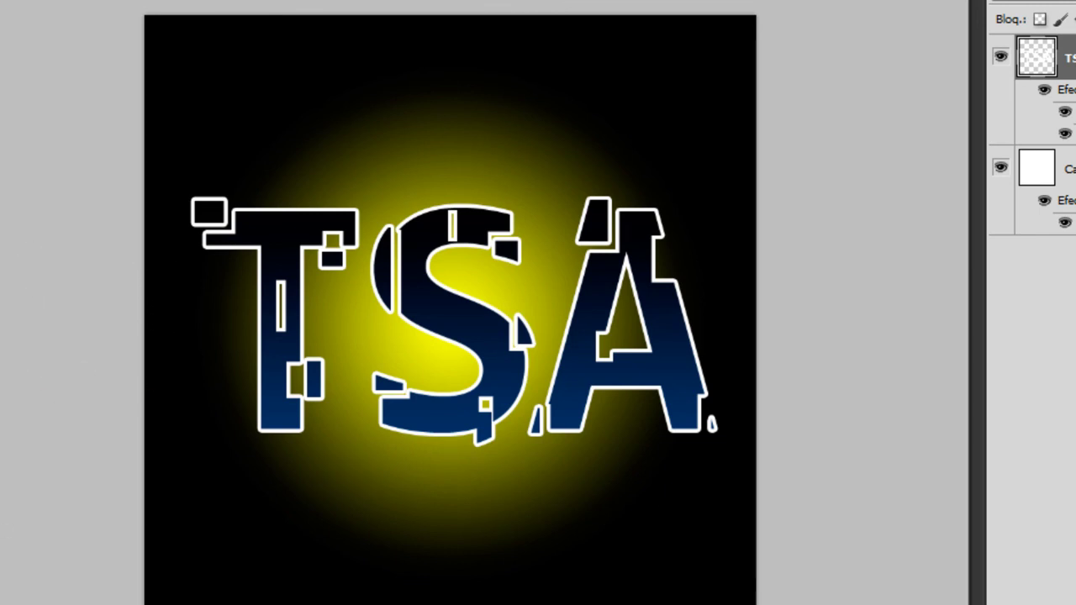
- Draw a rectangle bar beneath TSA and apply a glowing framed style preset from Estilos
{"action": "left_click", "coordinate": [17, 439]}
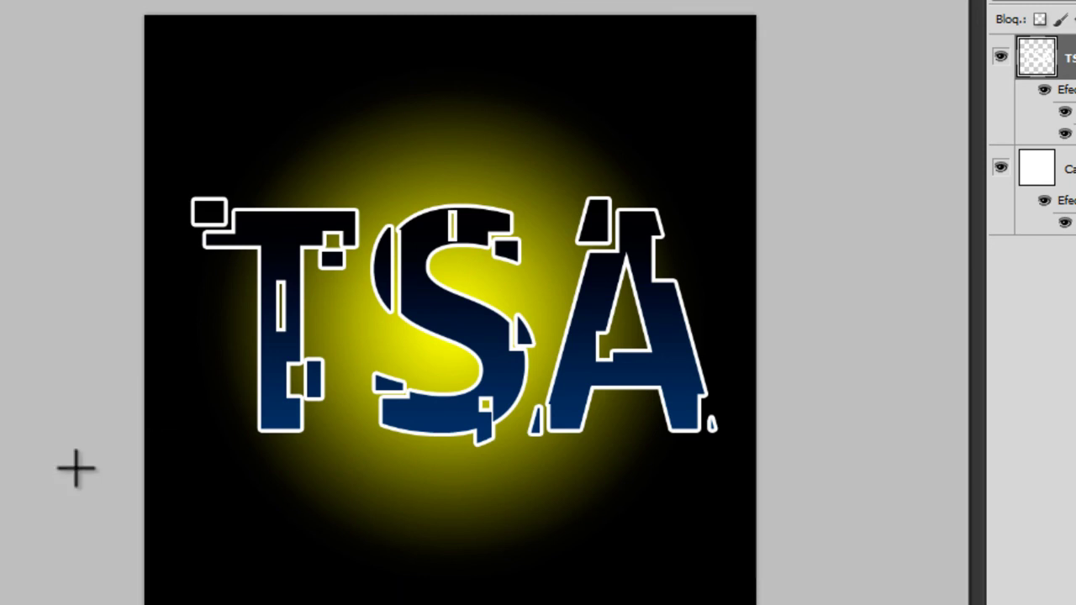
{"action": "left_click_drag", "start_coordinate": [196, 478], "coordinate": [711, 555]}
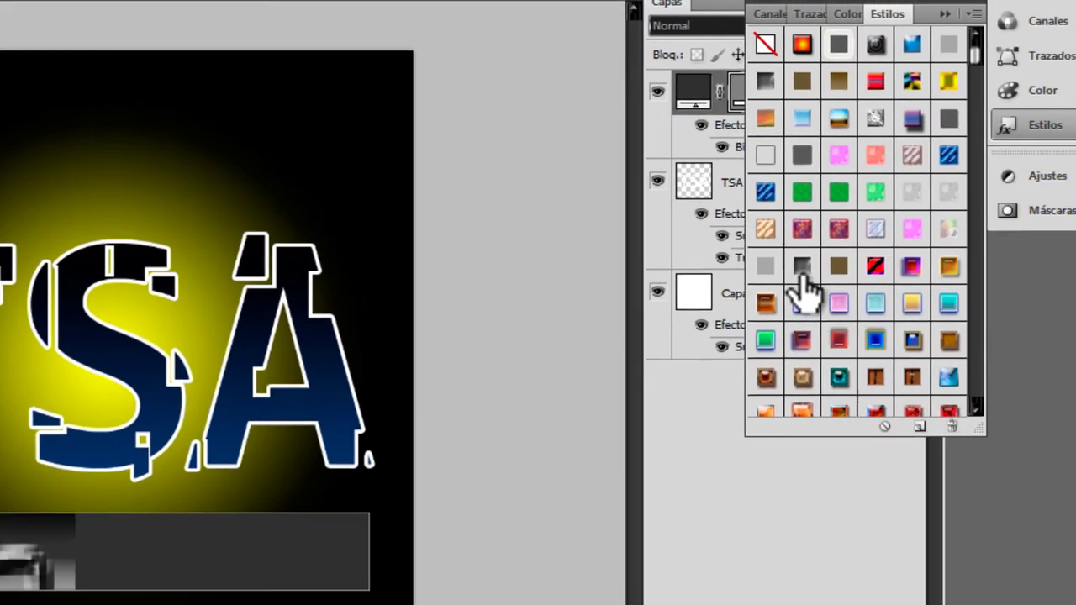
{"action": "left_click", "coordinate": [800, 269]}
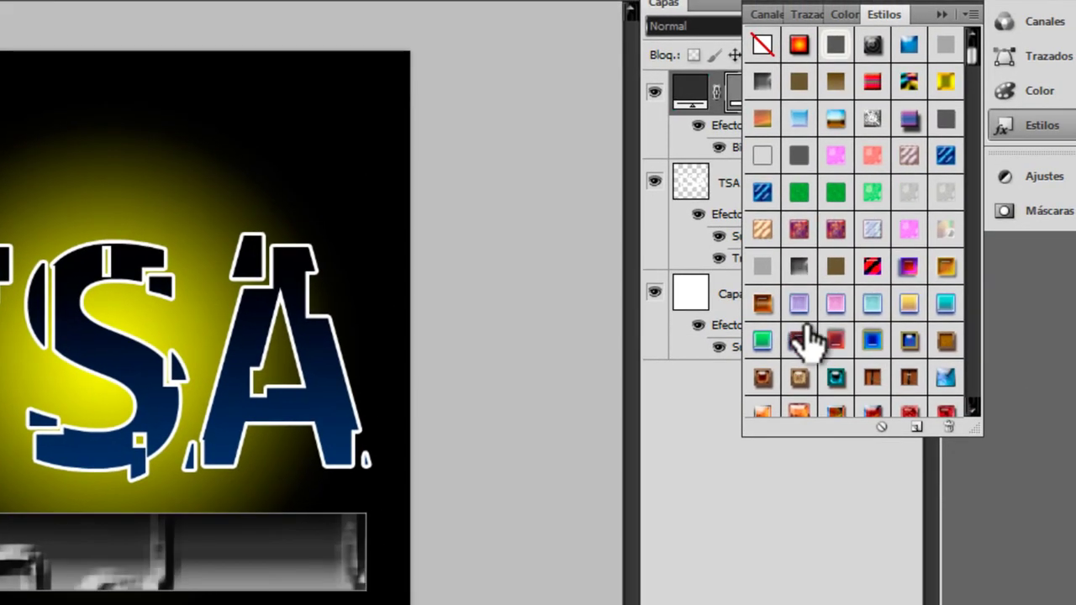
{"action": "left_click", "coordinate": [836, 381]}
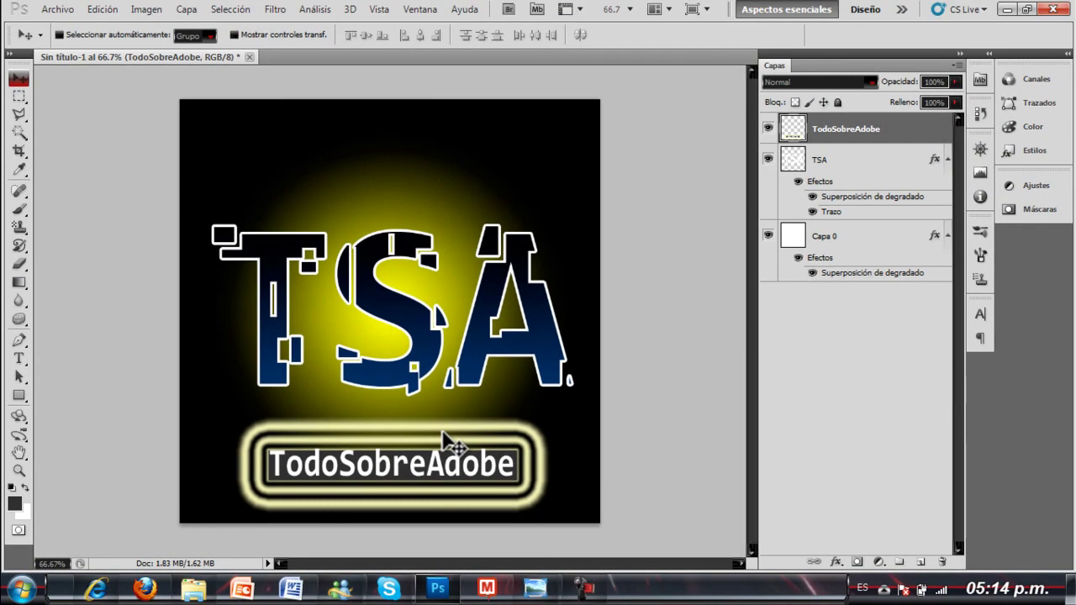
- Minimize Photoshop CS5 to show the Windows desktop, leaving the finished TSA logo
{"action": "left_click", "coordinate": [1007, 9]}
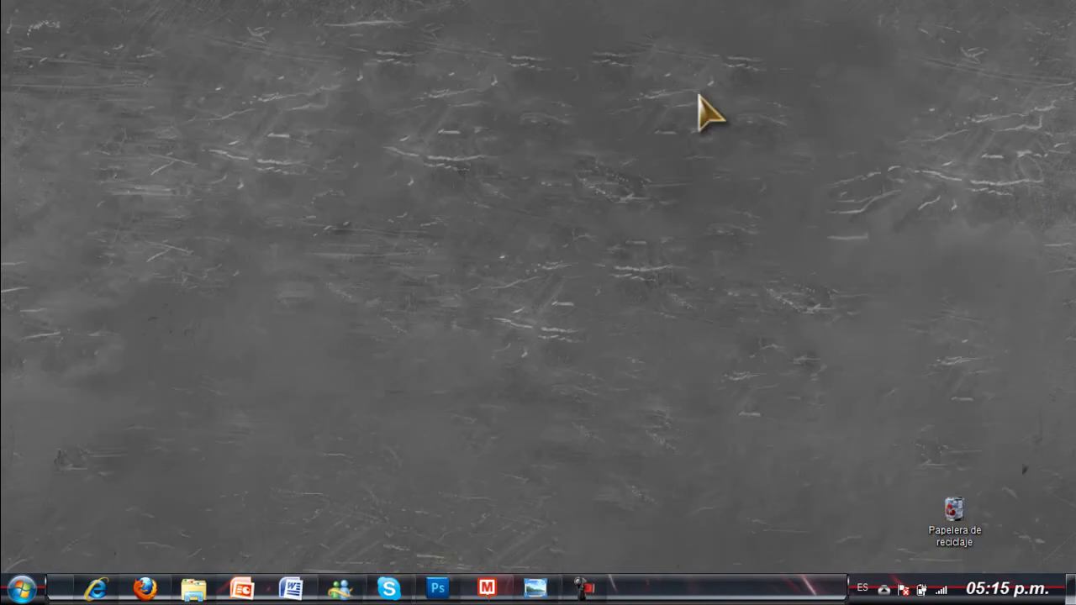